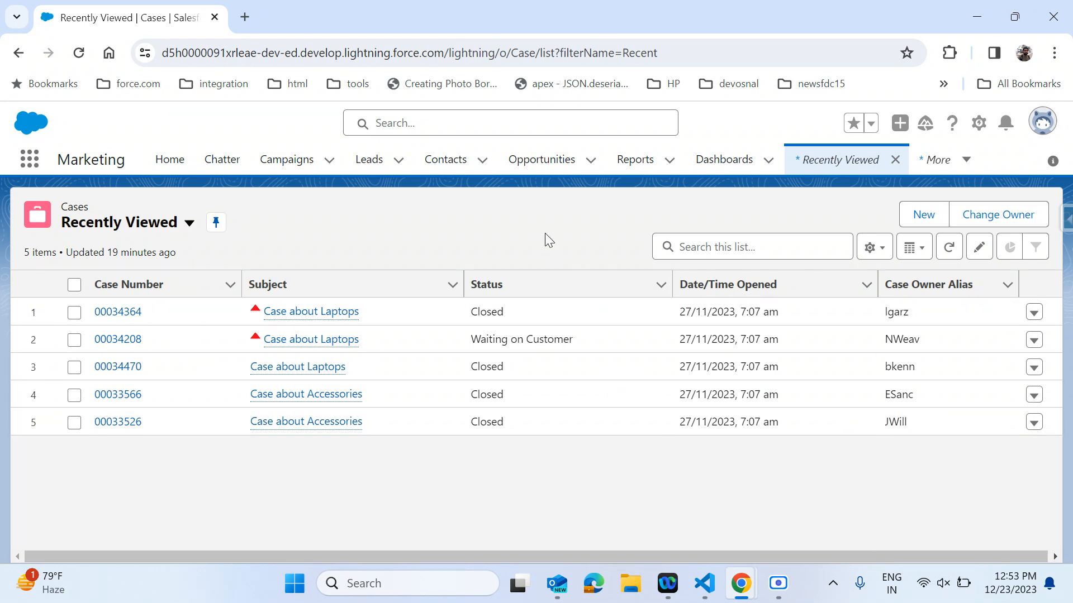
# Open Setup and find the Flows page through the quick find search for flow.
pyautogui.click(976, 132)
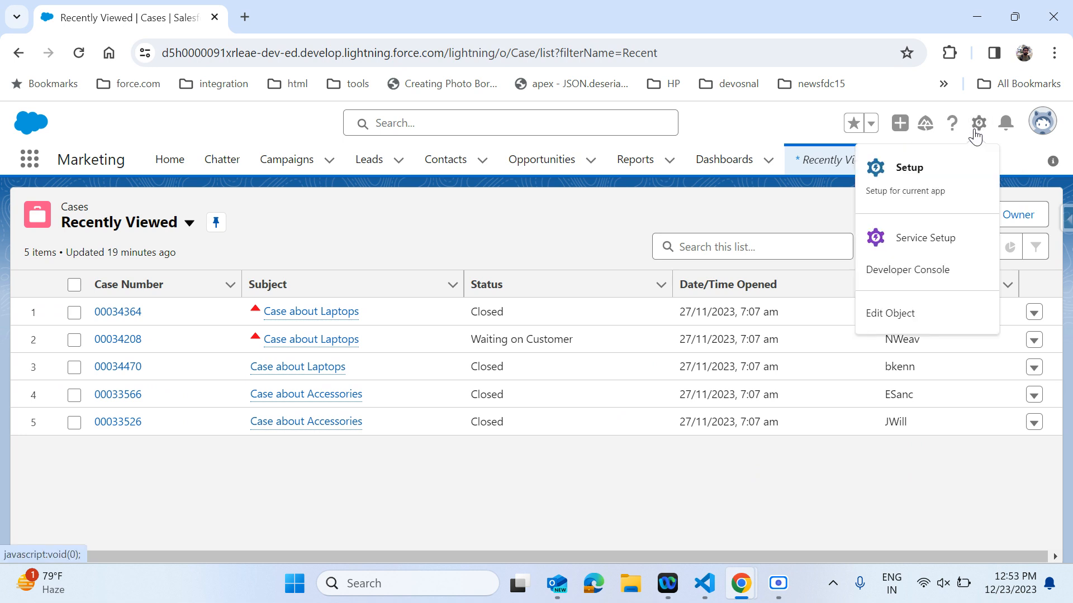
pyautogui.click(935, 184)
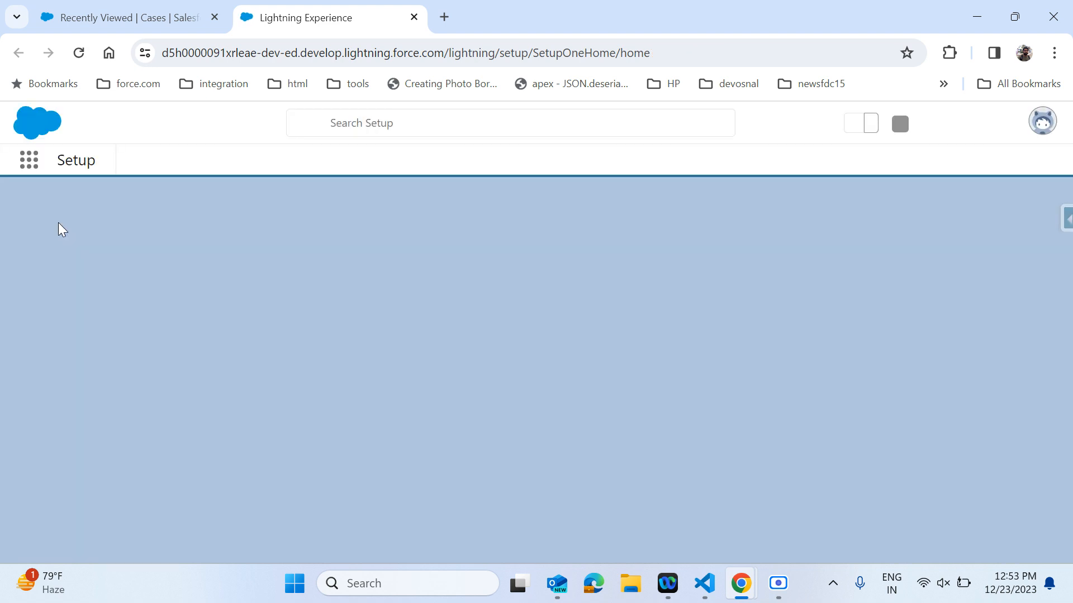
pyautogui.click(59, 204)
pyautogui.write('flow')
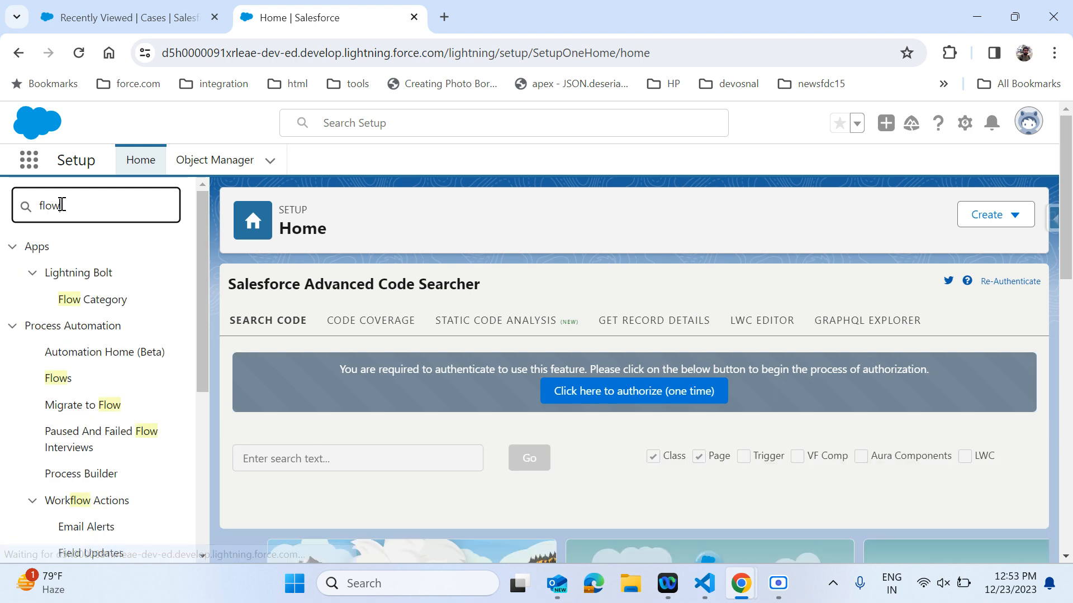
pyautogui.click(64, 382)
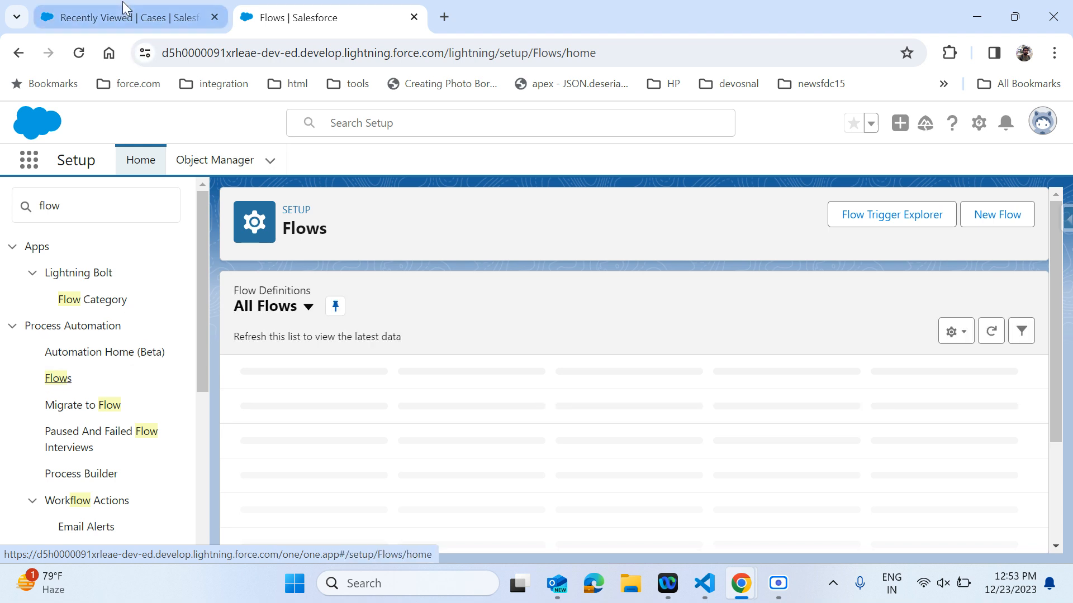
# Switch back to the Cases list and open case 00034364 to review its details.
pyautogui.click(124, 5)
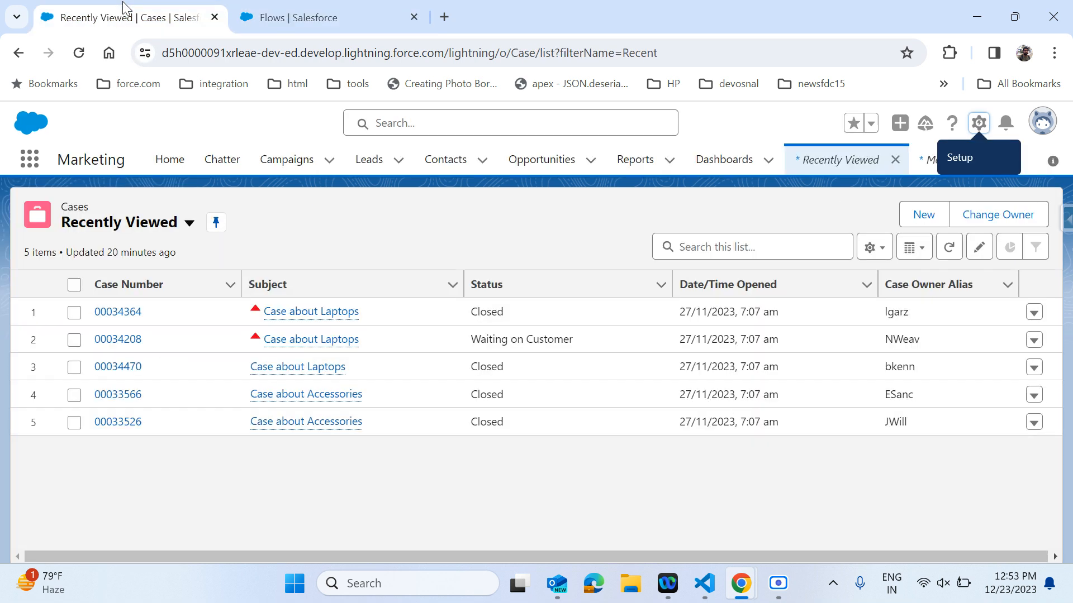
pyautogui.click(106, 312)
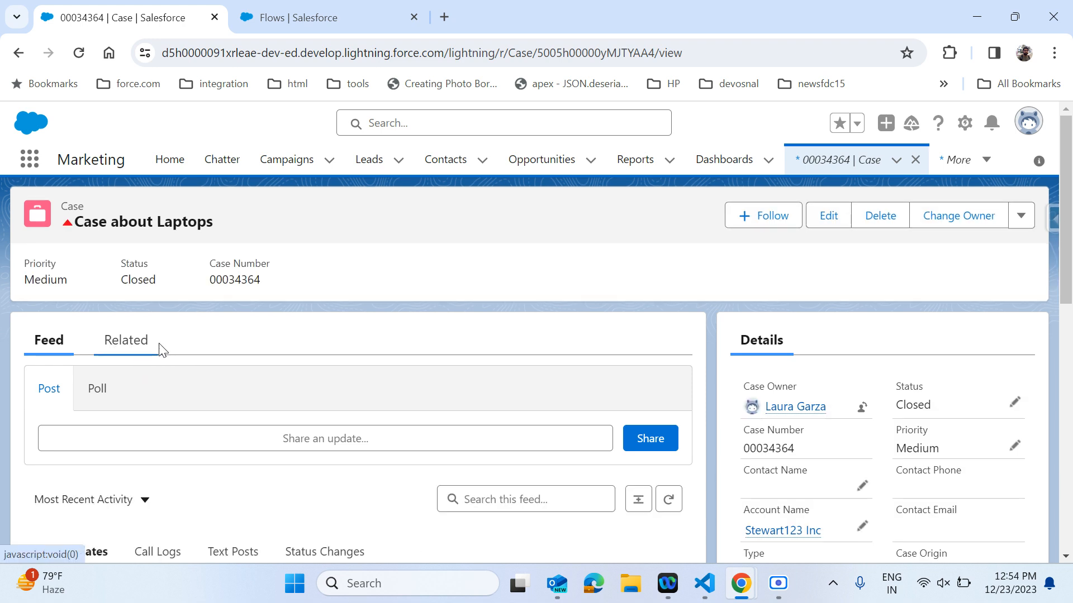
pyautogui.scroll(-2, 944, 427)
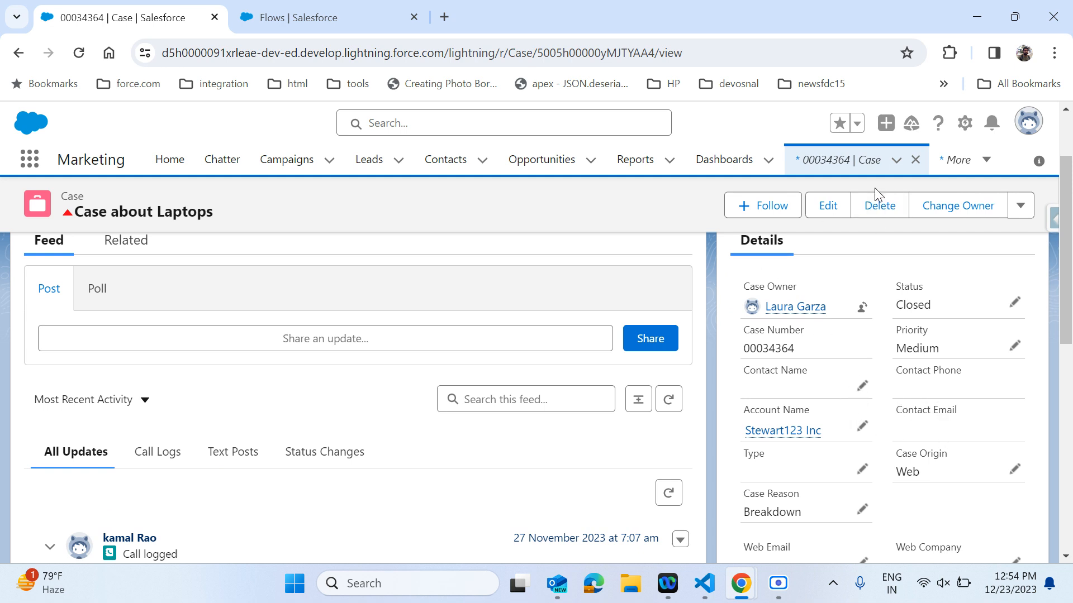
# Create a new case with Case Origin set to Phone and save it.
pyautogui.click(840, 162)
pyautogui.click(934, 216)
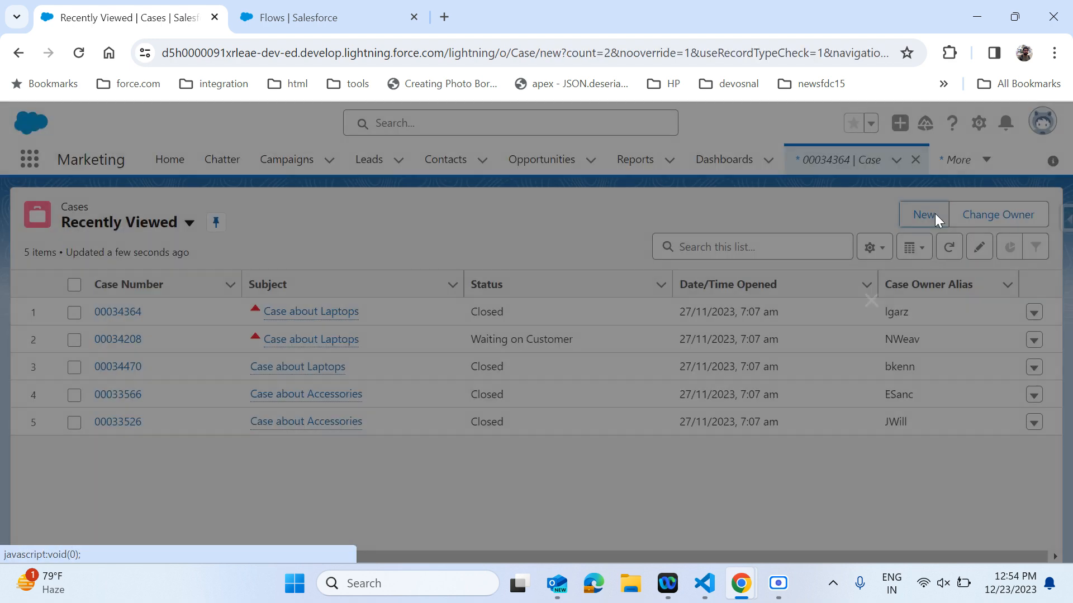
pyautogui.scroll(-2, 453, 372)
pyautogui.click(359, 334)
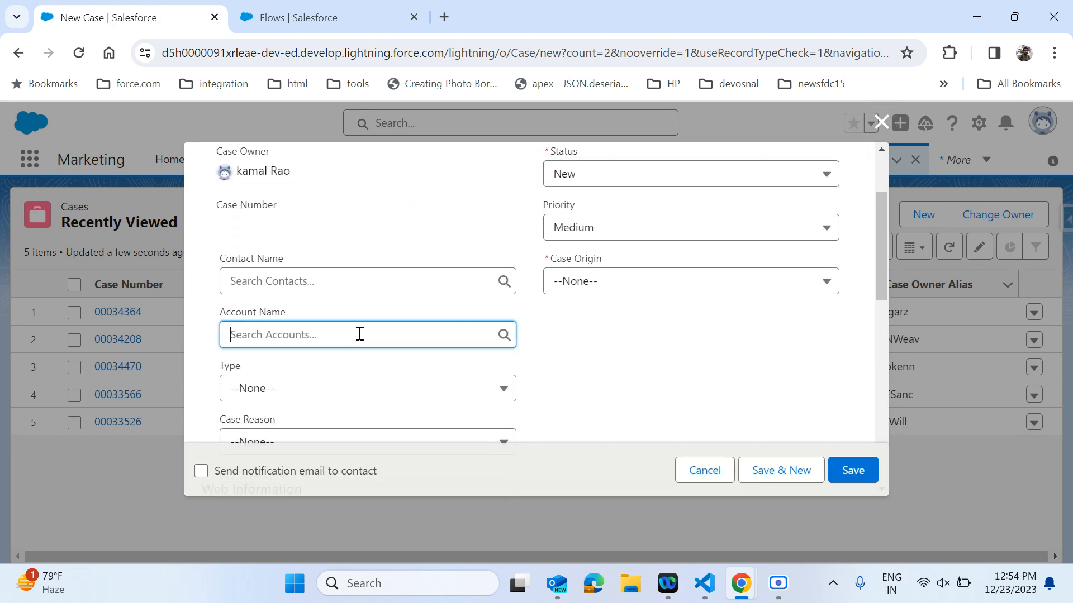
pyautogui.click(608, 183)
pyautogui.click(609, 184)
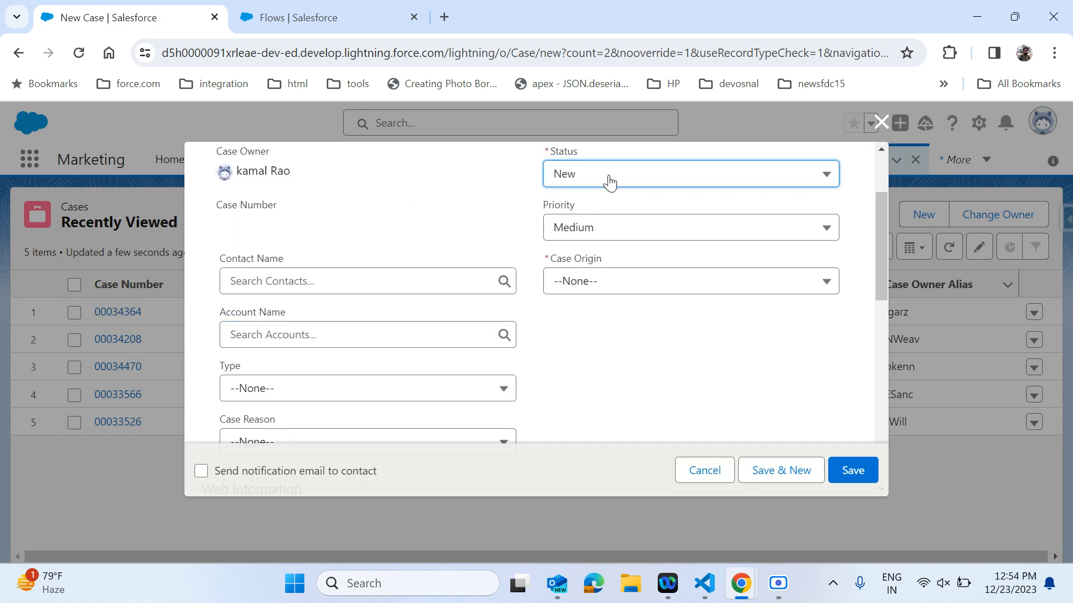
pyautogui.click(599, 292)
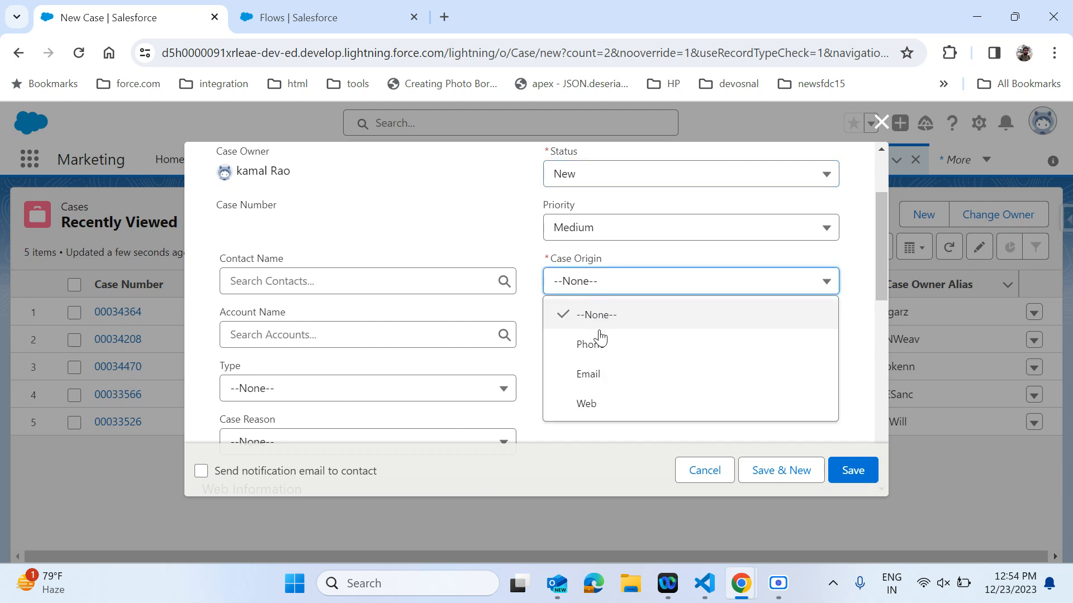
pyautogui.click(593, 345)
pyautogui.scroll(-1, 621, 362)
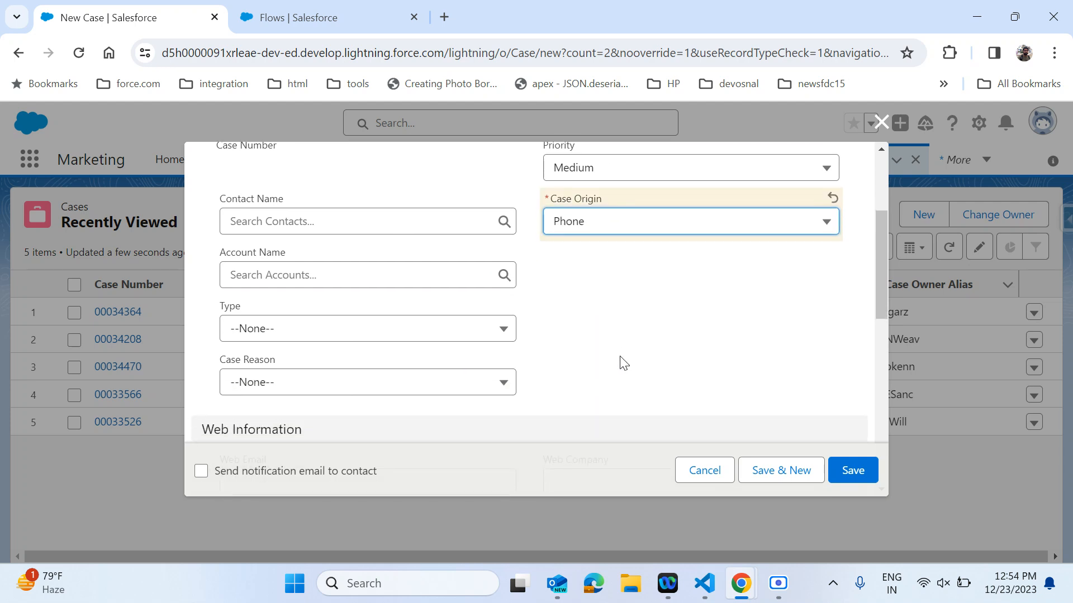
pyautogui.scroll(-5, 621, 362)
pyautogui.click(848, 471)
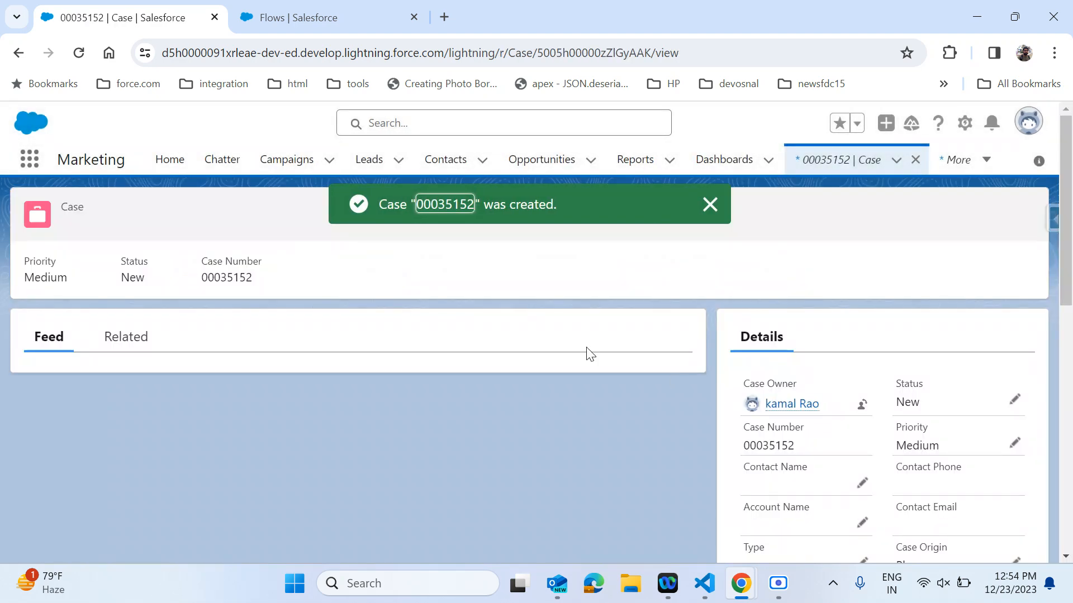
# Return to the Flows page and start a new Record-Triggered Flow.
pyautogui.scroll(-1, 836, 510)
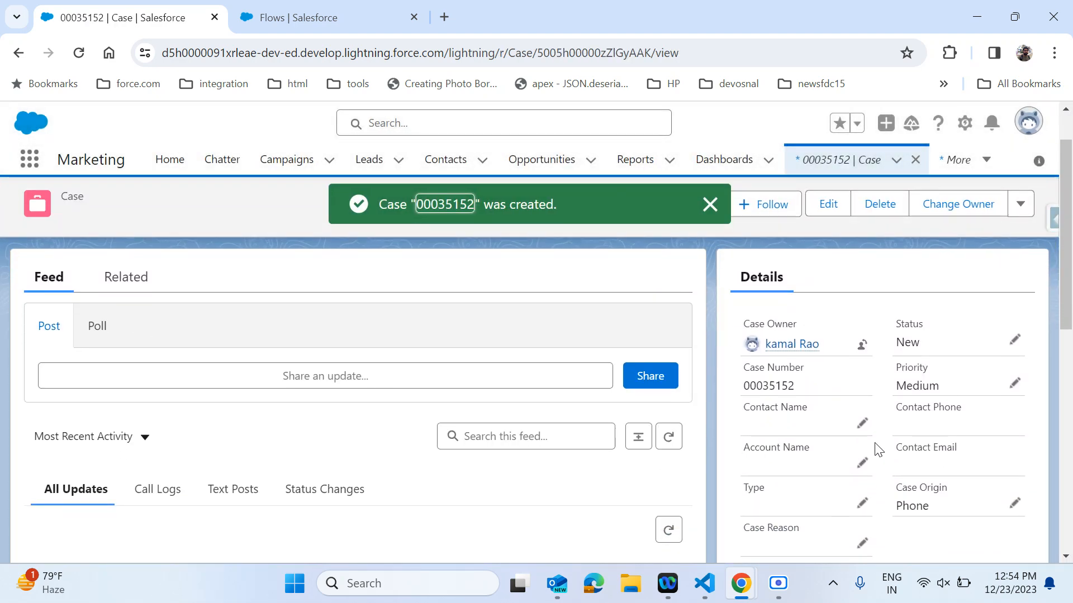
pyautogui.click(315, 19)
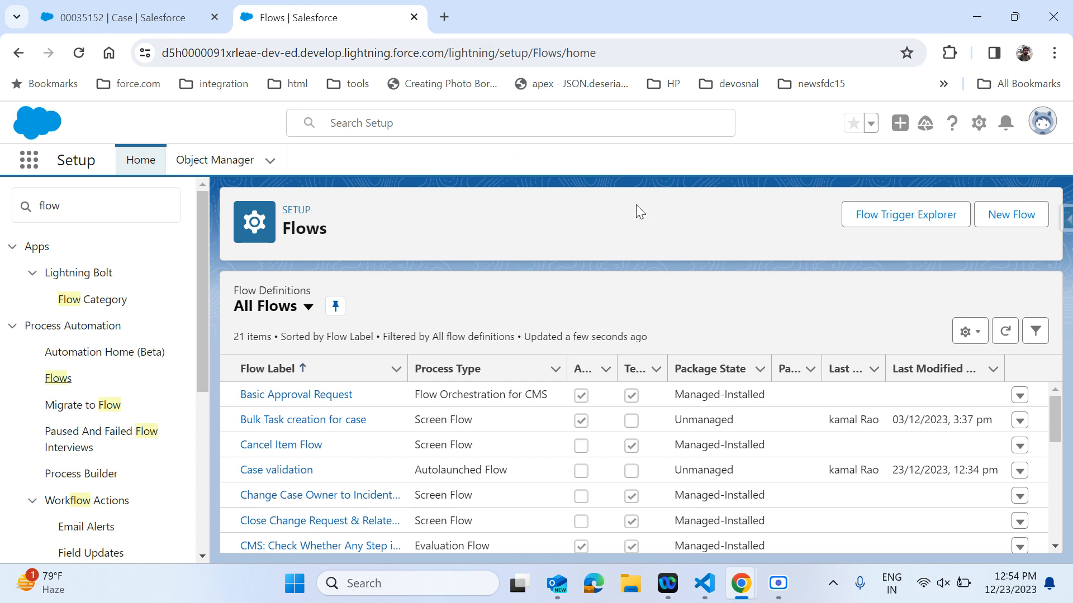
pyautogui.click(1011, 214)
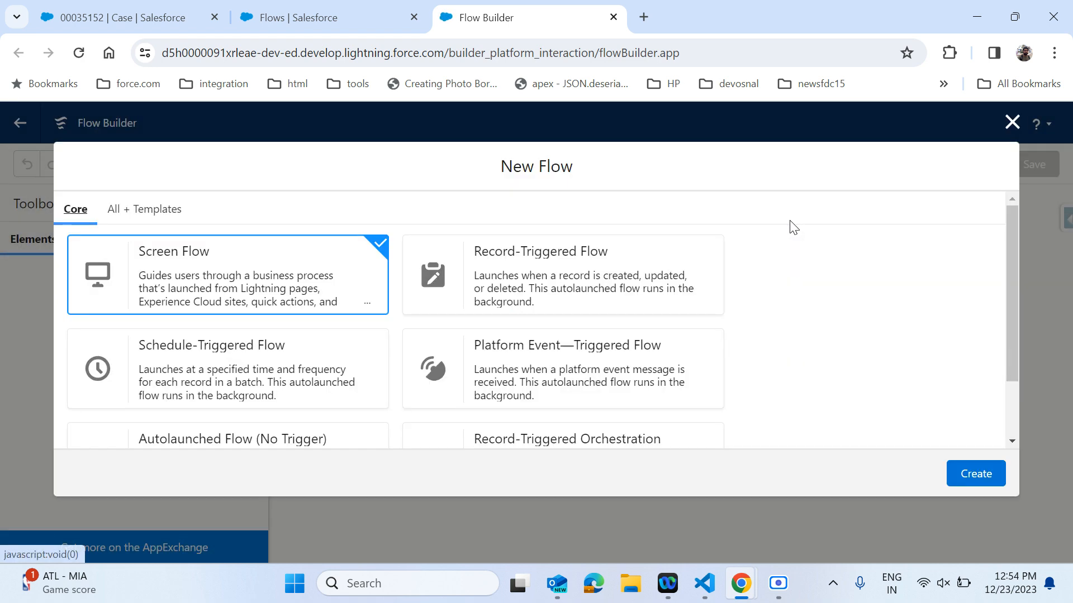
pyautogui.click(590, 291)
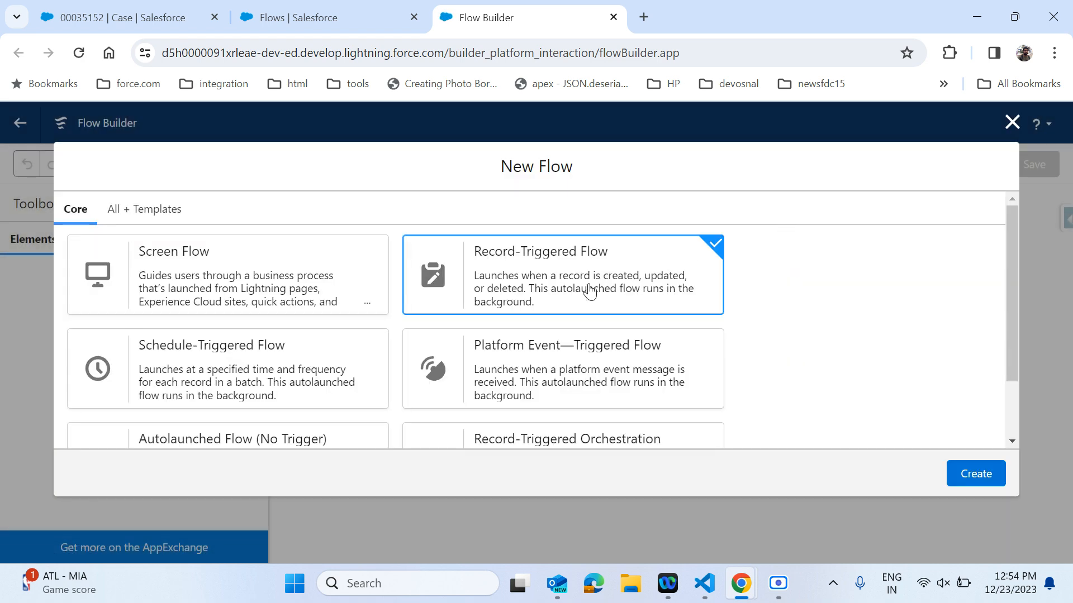
pyautogui.scroll(-2, 891, 402)
pyautogui.click(967, 473)
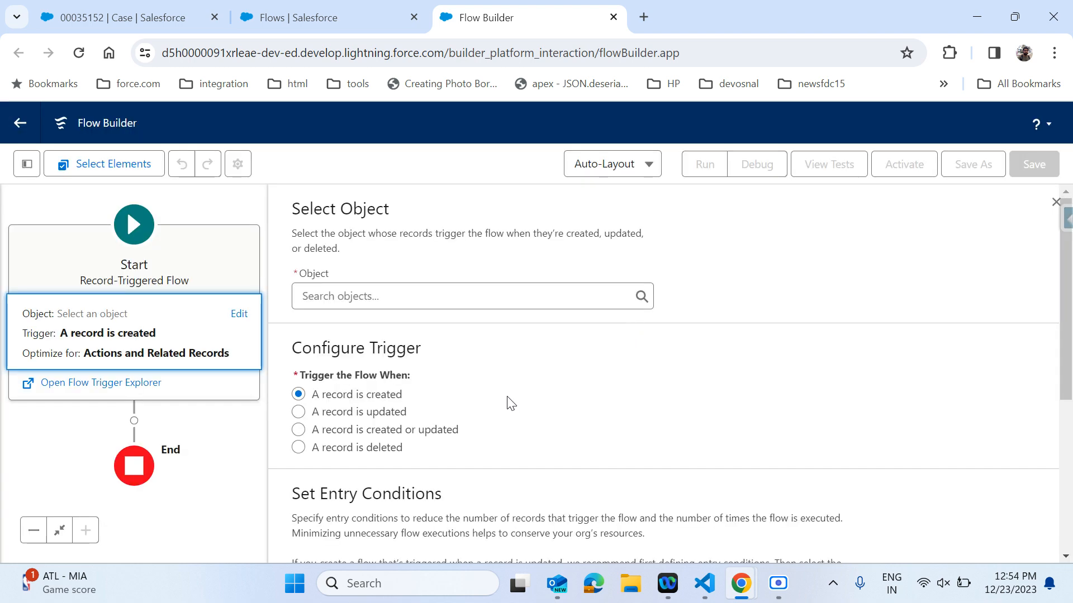
# Set the flow to trigger on the Case object when a record is created or updated.
pyautogui.scroll(-1, 508, 403)
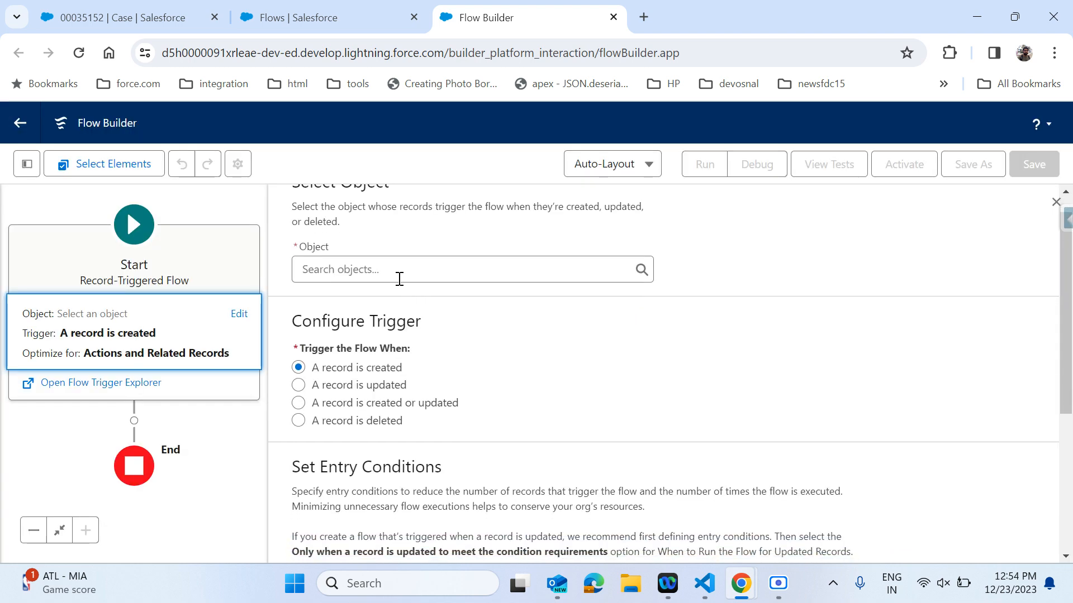
pyautogui.click(378, 411)
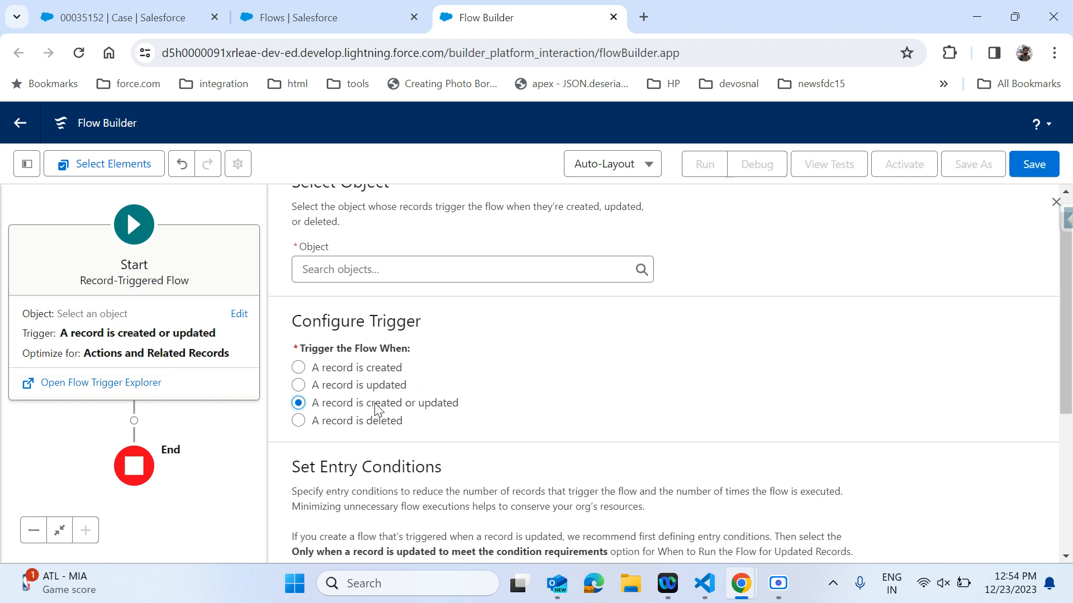
pyautogui.click(450, 267)
pyautogui.write('cas')
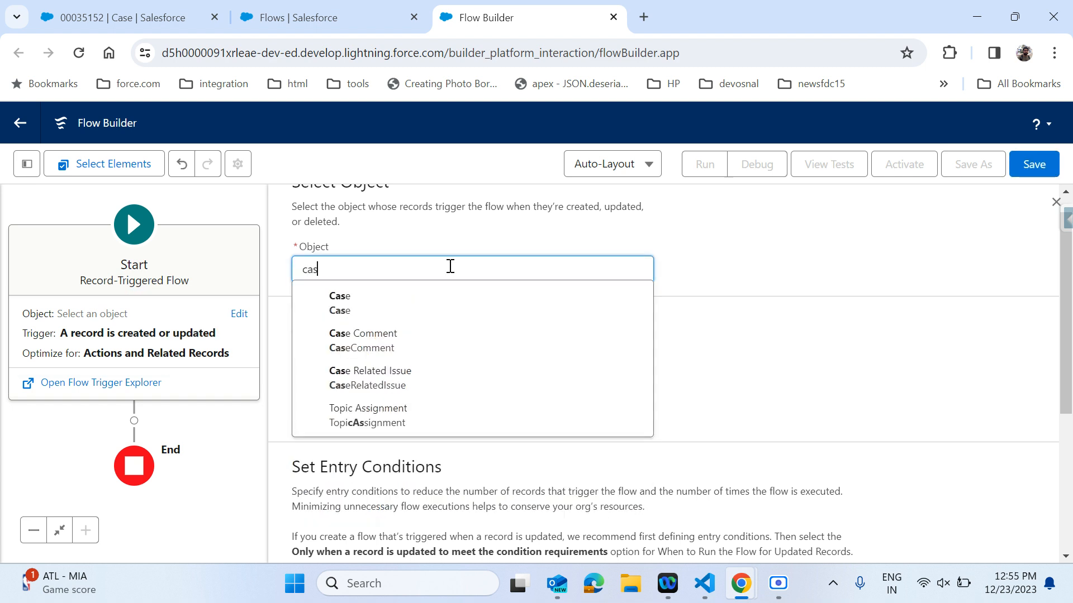
pyautogui.write('e')
pyautogui.click(395, 301)
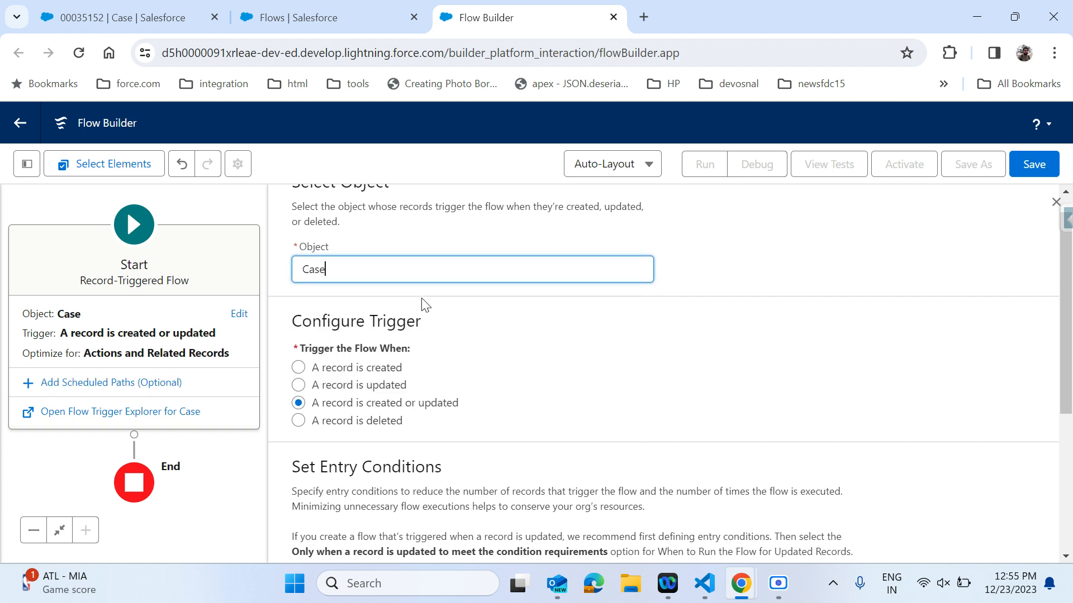
# Optimize the flow for Fast Field Updates.
pyautogui.scroll(-5, 760, 358)
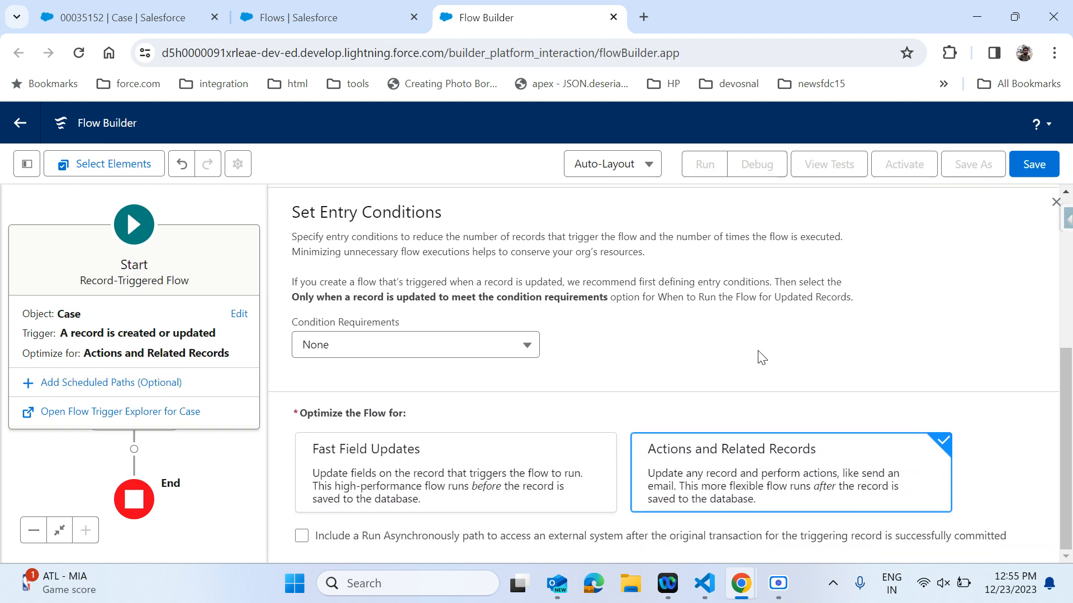
pyautogui.click(491, 503)
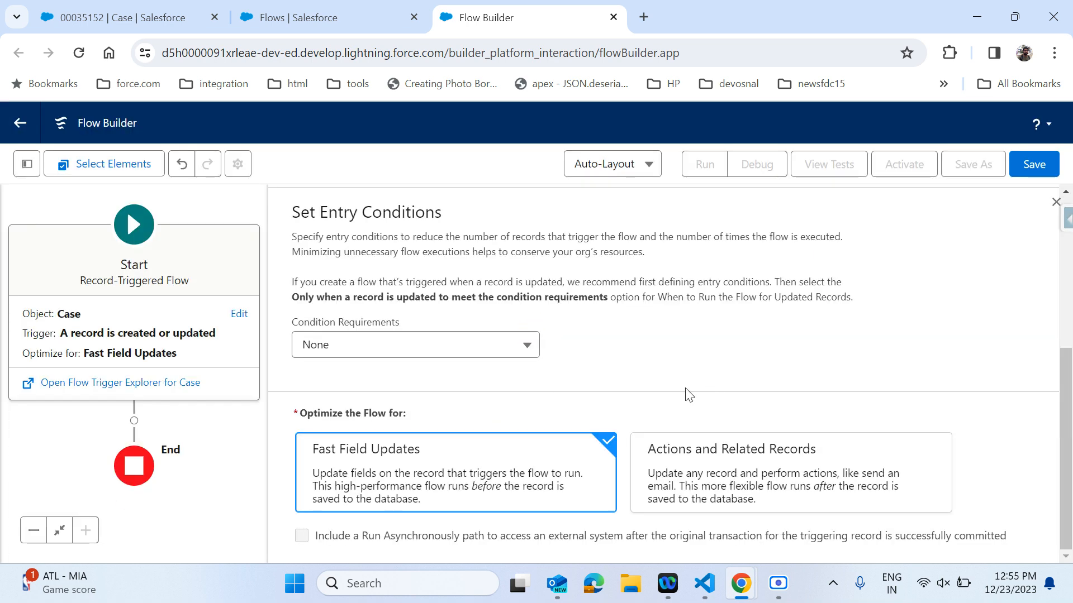
pyautogui.scroll(1, 636, 371)
pyautogui.scroll(-1, 637, 371)
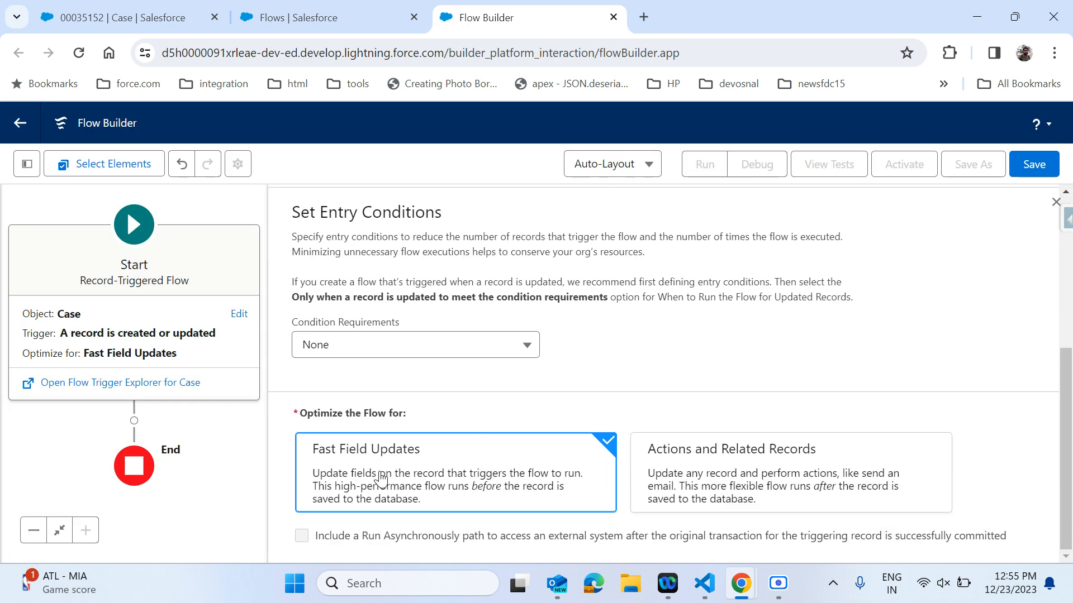
pyautogui.scroll(3, 741, 359)
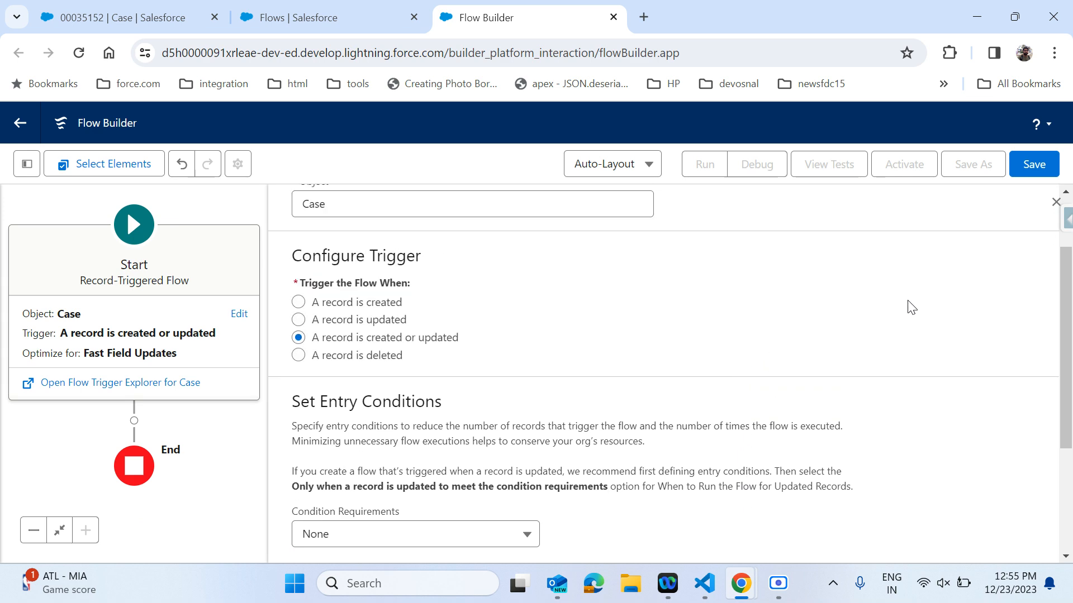
# Save the flow with the label Case Validation flow and the generated API name.
pyautogui.click(1025, 164)
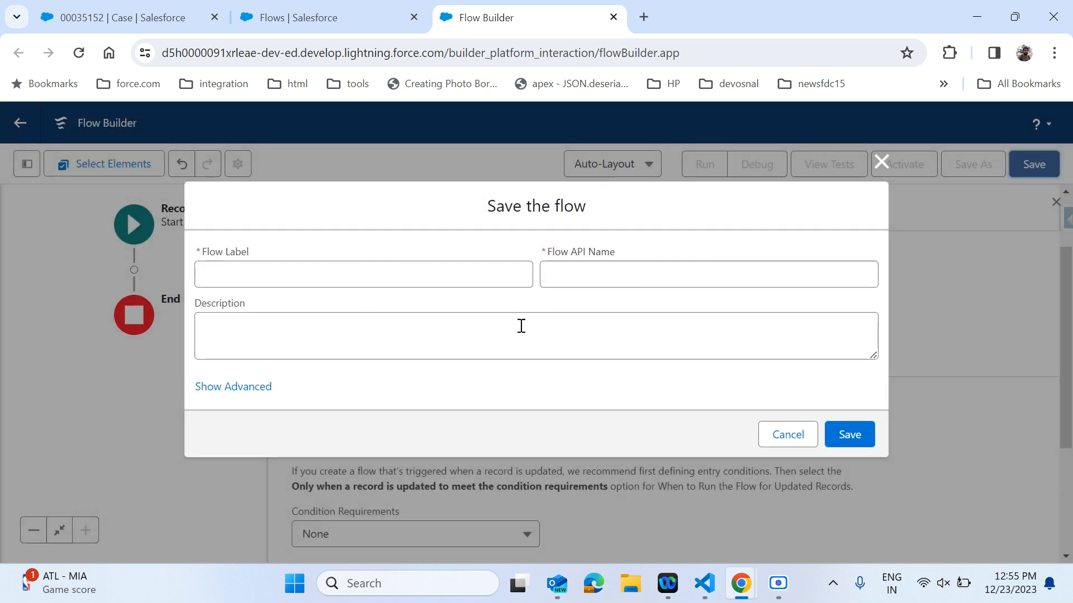
pyautogui.click(431, 283)
pyautogui.write('Case Valid')
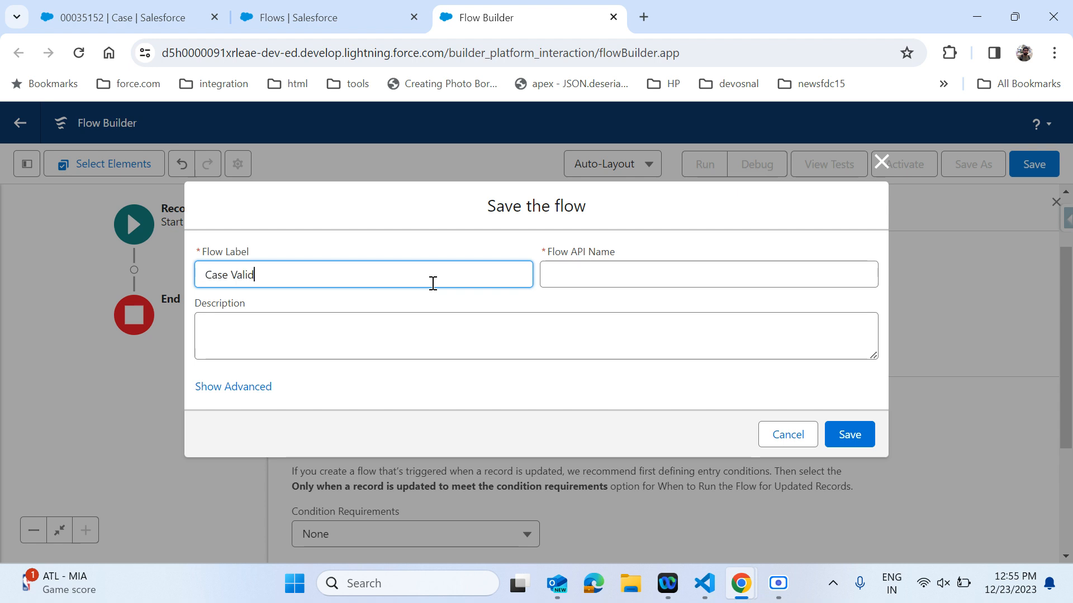
pyautogui.write('ation flow')
pyautogui.click(648, 272)
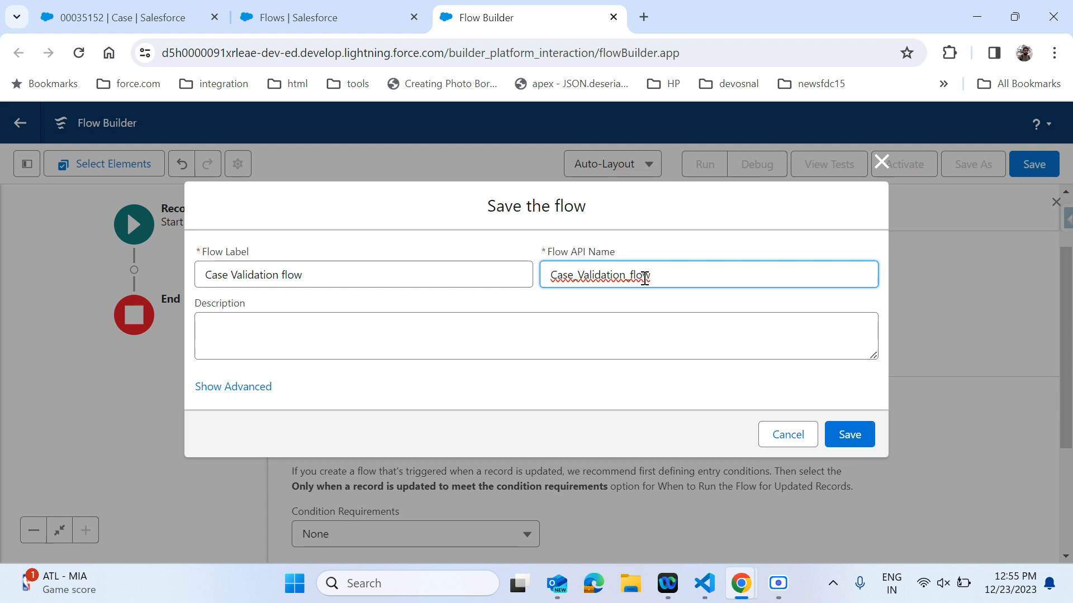
pyautogui.click(510, 339)
pyautogui.click(841, 433)
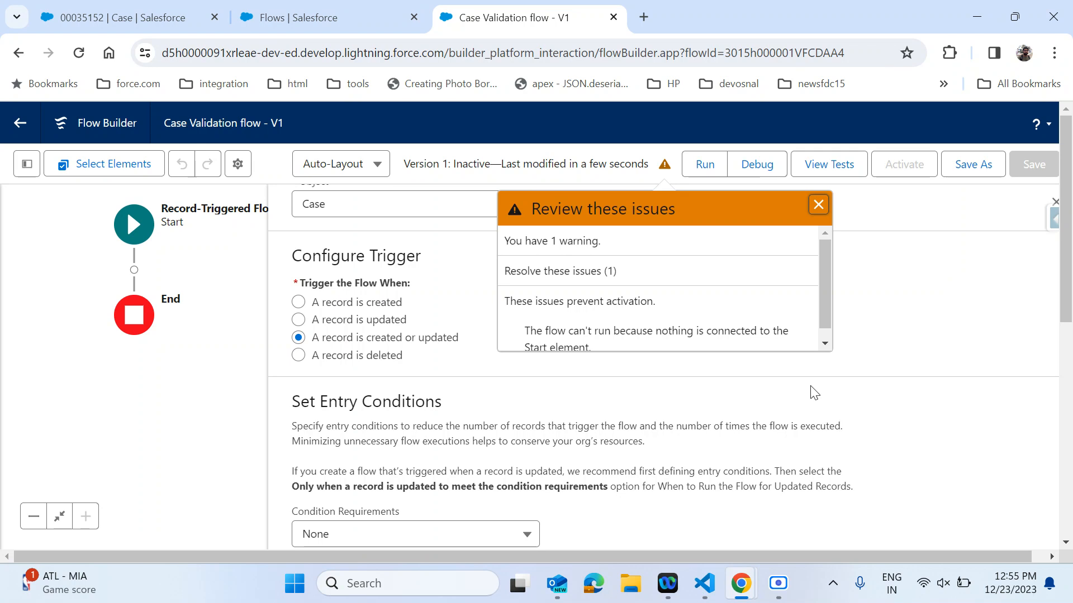
# Review the flow issues panel and close it.
pyautogui.scroll(-1, 755, 331)
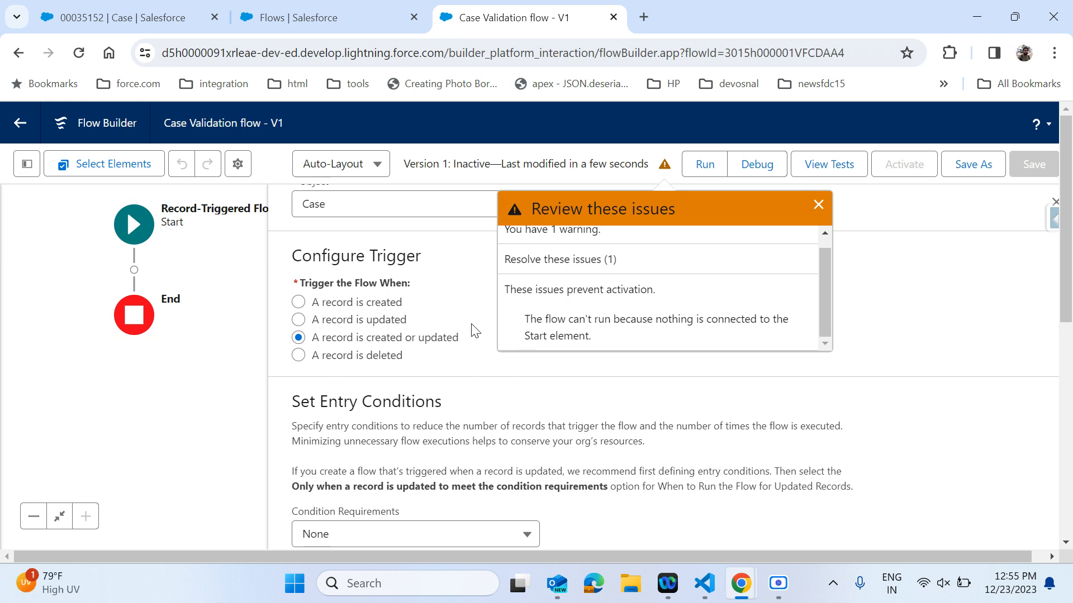
pyautogui.rightClick(820, 207)
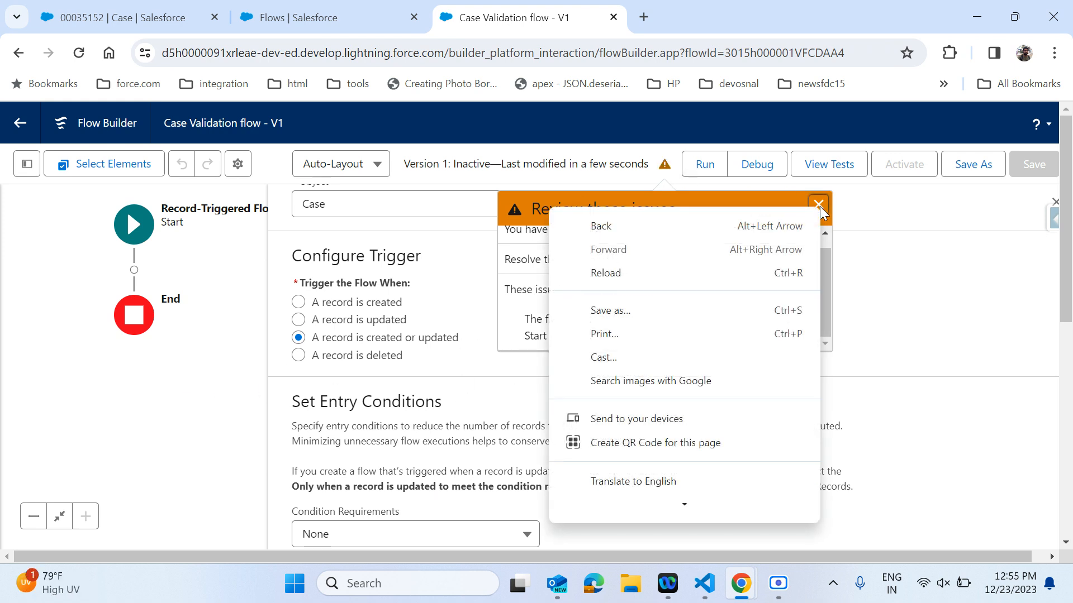
pyautogui.click(819, 205)
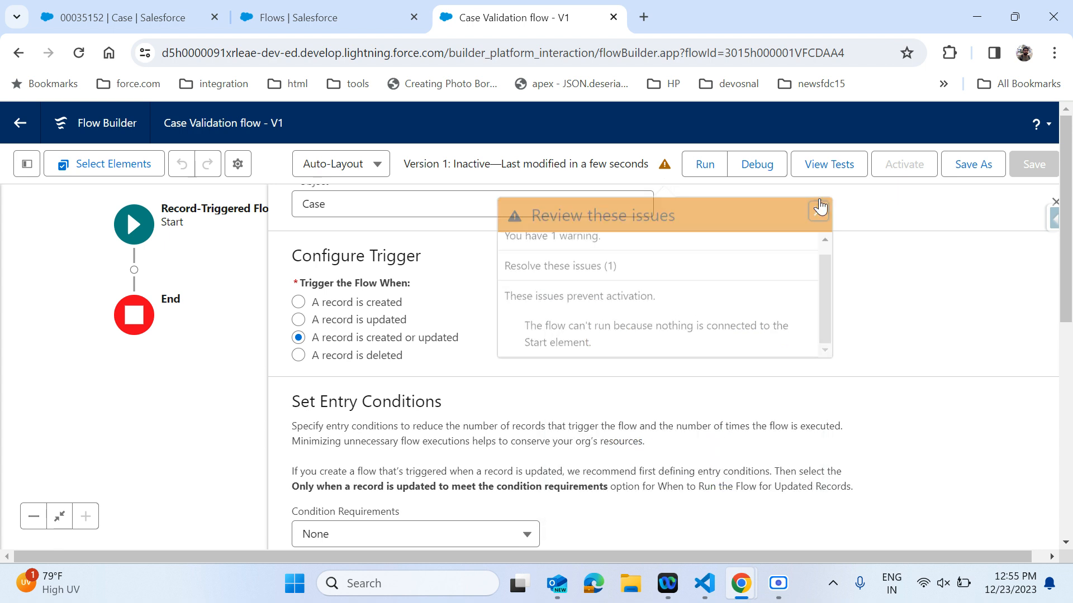
pyautogui.click(819, 207)
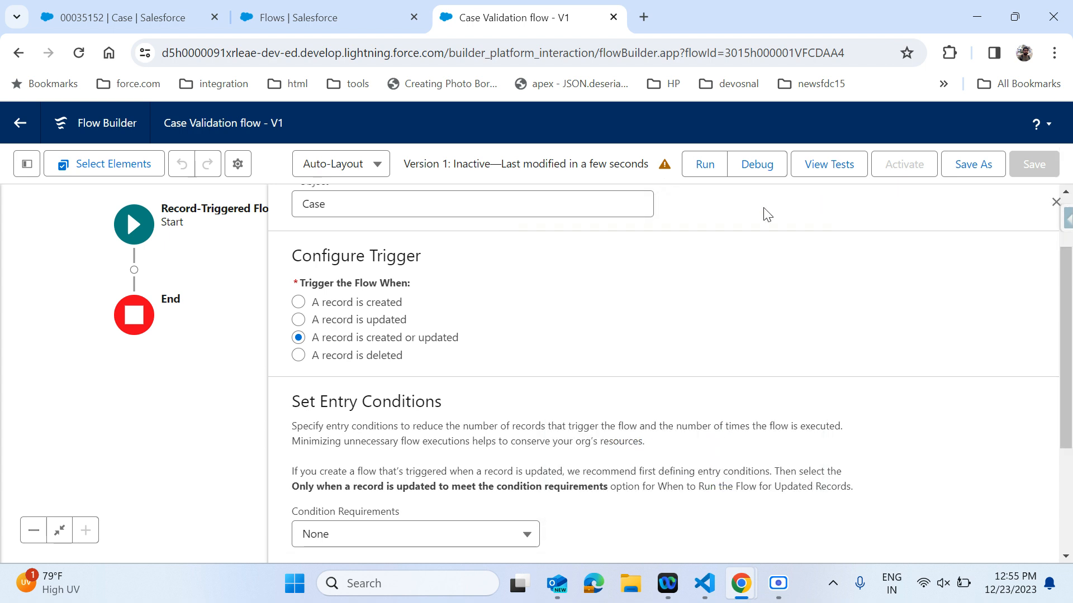
# Add a Decision element named Account field check right after the flow's Start element.
pyautogui.click(134, 271)
pyautogui.scroll(-2, 119, 421)
pyautogui.scroll(-1, 120, 420)
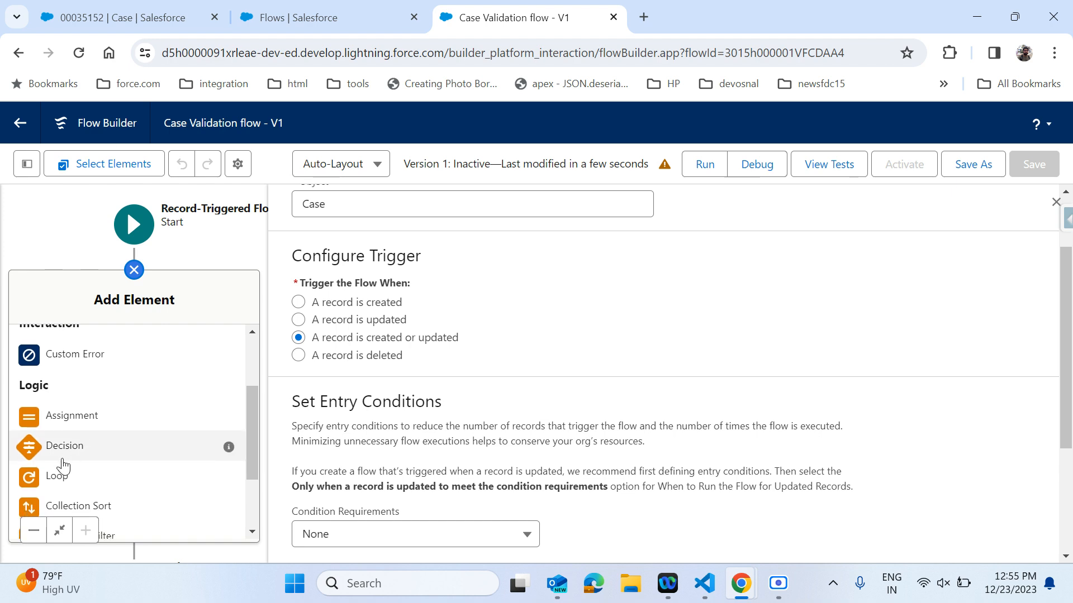
pyautogui.click(62, 457)
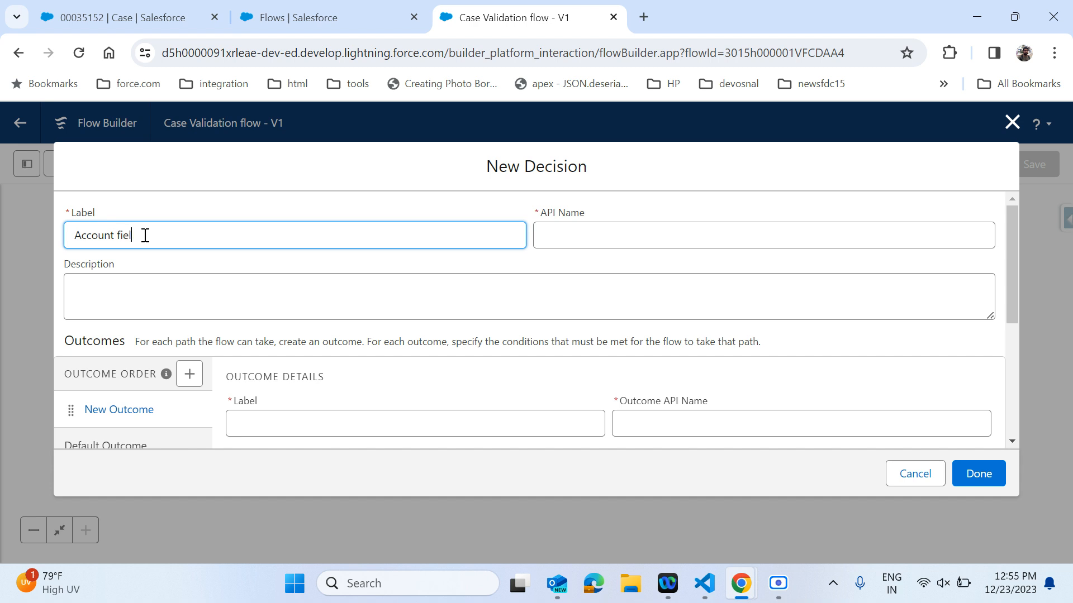
pyautogui.write('ck')
pyautogui.click(586, 234)
pyautogui.click(527, 288)
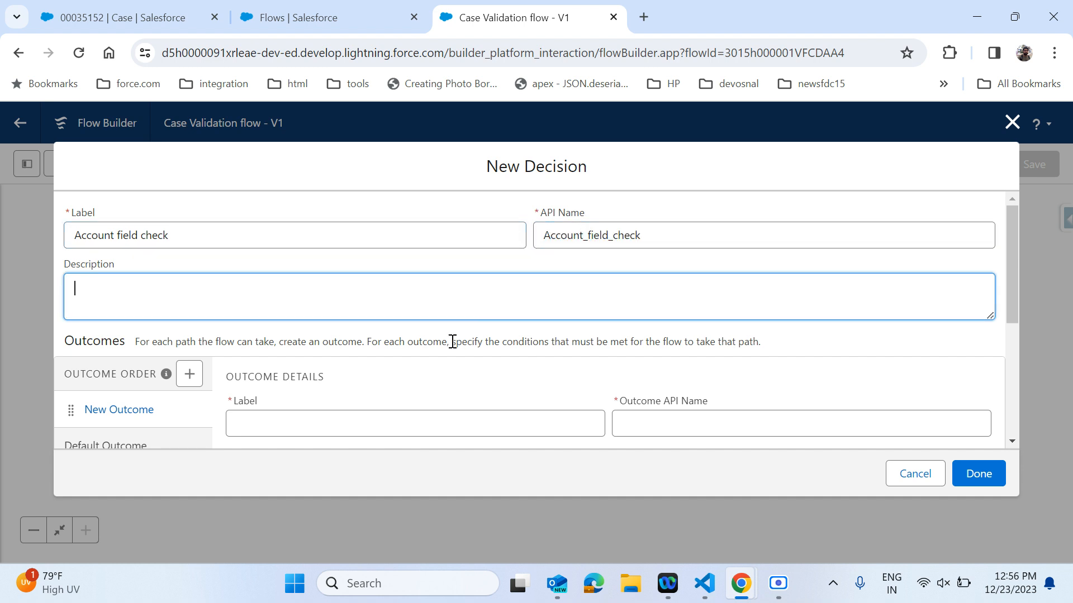
# Label the decision's first outcome Is Account is null, accepting the generated outcome API name.
pyautogui.scroll(-2, 450, 342)
pyautogui.click(378, 320)
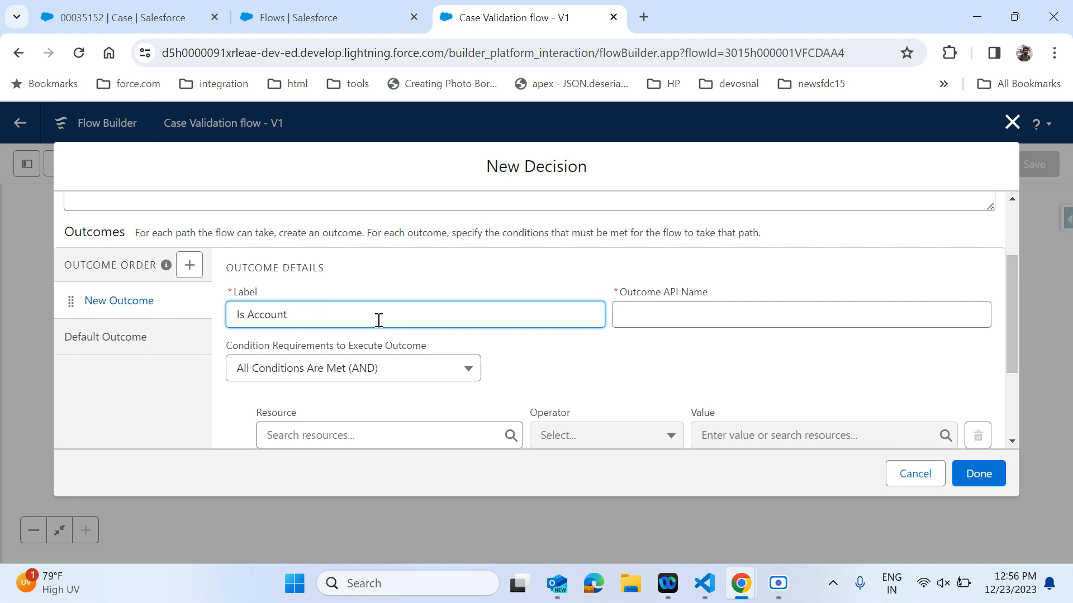
pyautogui.write('ll')
pyautogui.press('Tab')
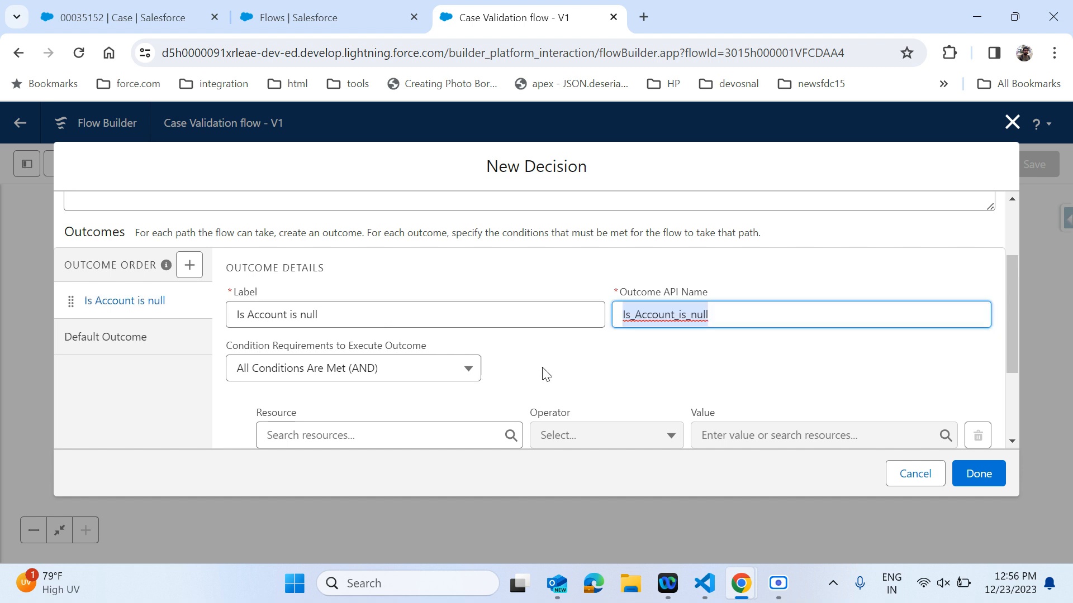
# Set the outcome condition to $Record Account ID Is Null equals True and finish the decision.
pyautogui.scroll(-3, 542, 371)
pyautogui.click(411, 308)
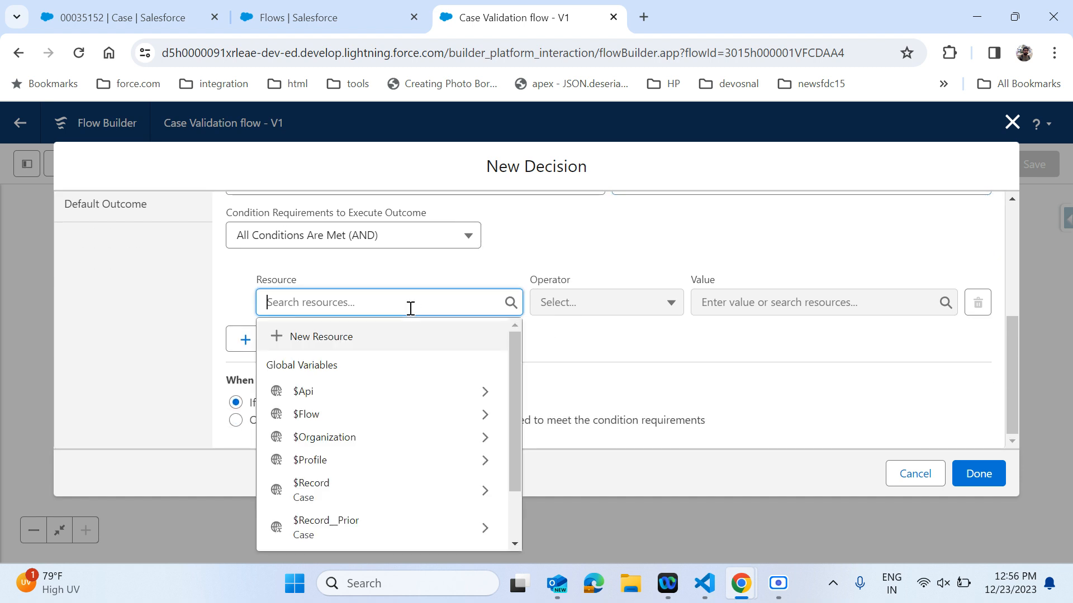
pyautogui.click(429, 493)
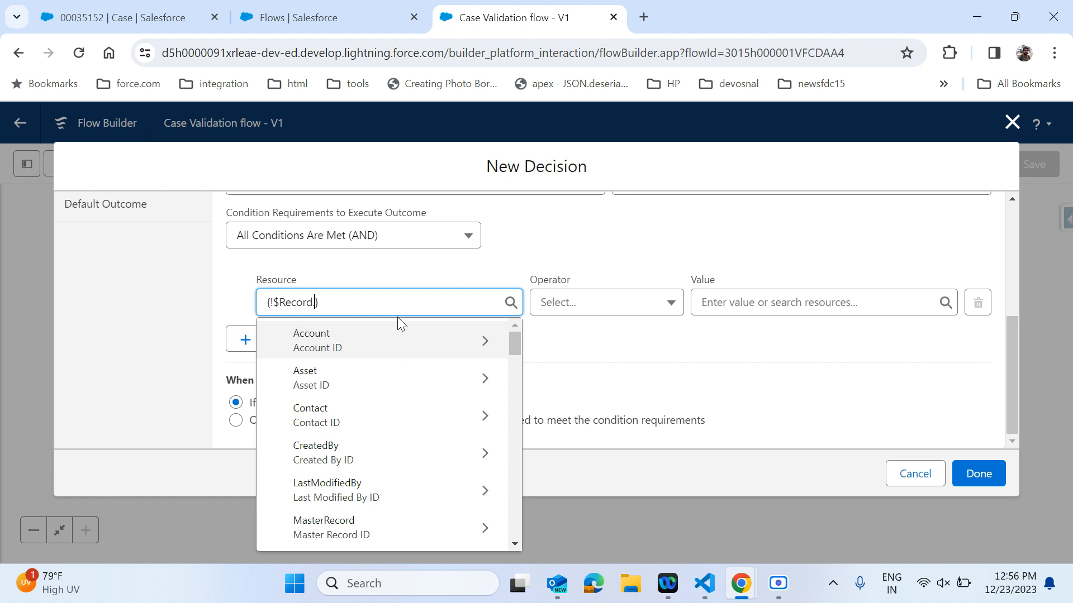
pyautogui.write('account')
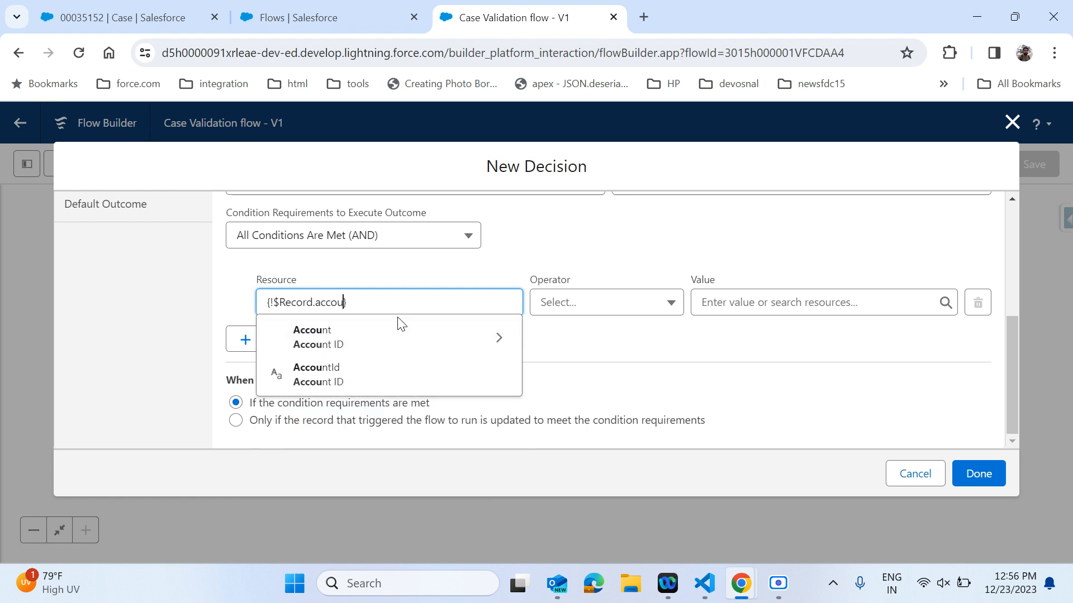
pyautogui.click(357, 369)
pyautogui.click(606, 311)
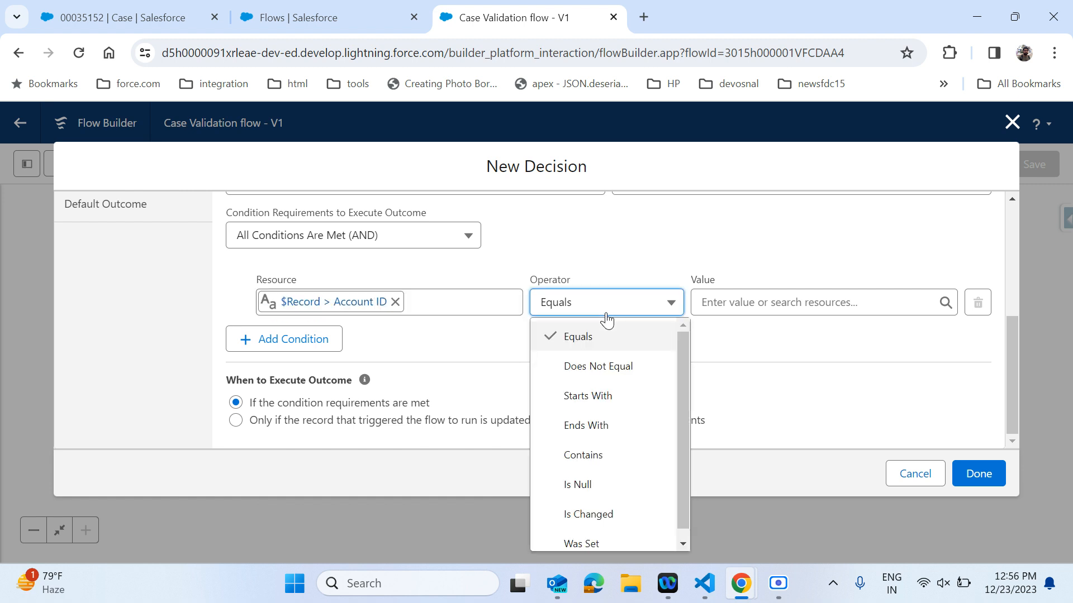
pyautogui.click(626, 486)
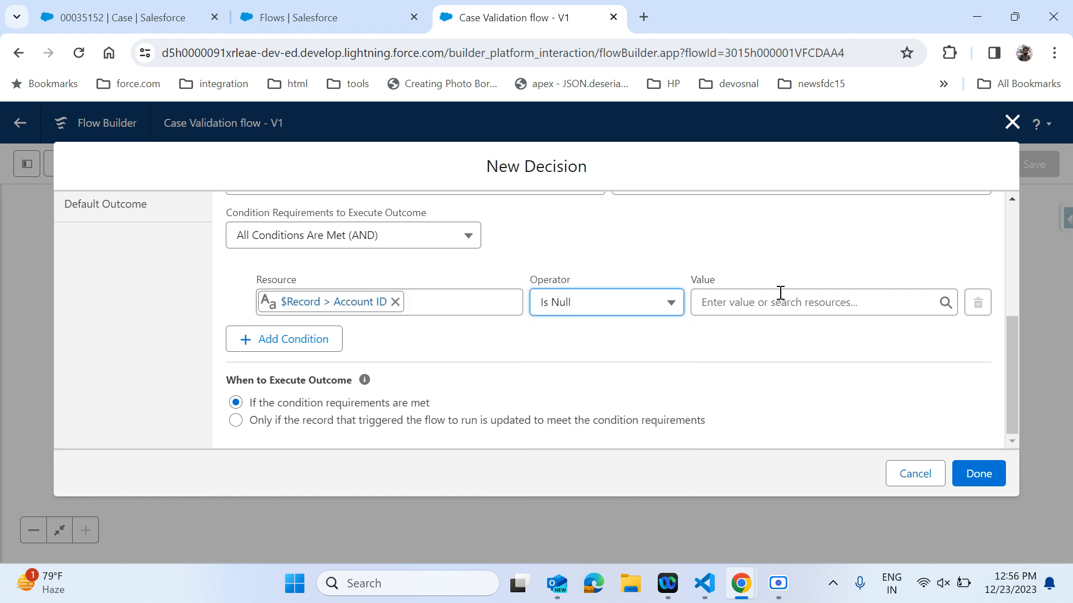
pyautogui.click(764, 301)
pyautogui.write('tr')
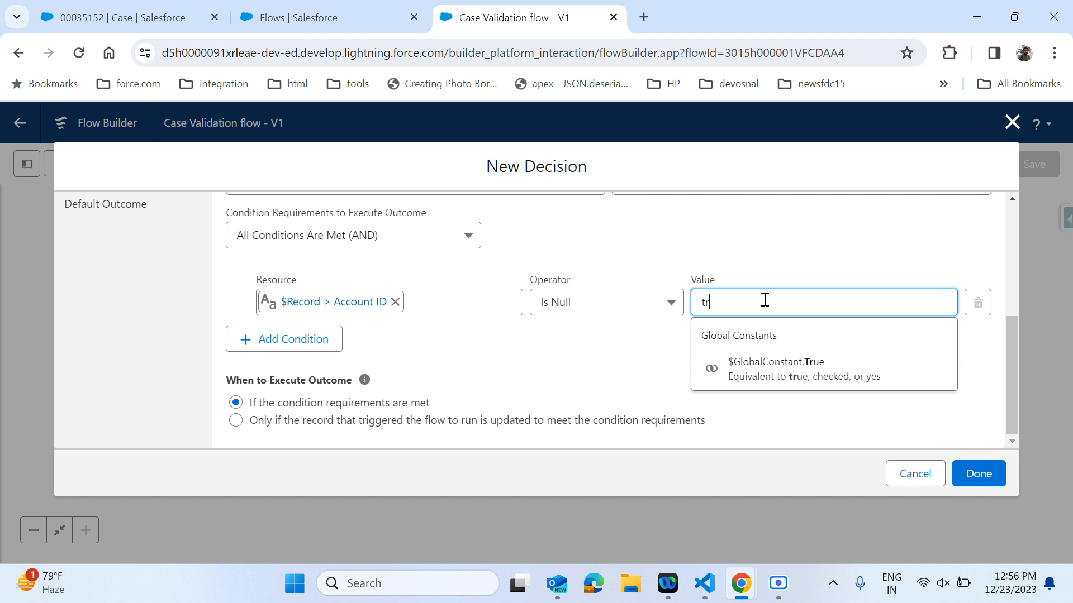
pyautogui.click(767, 370)
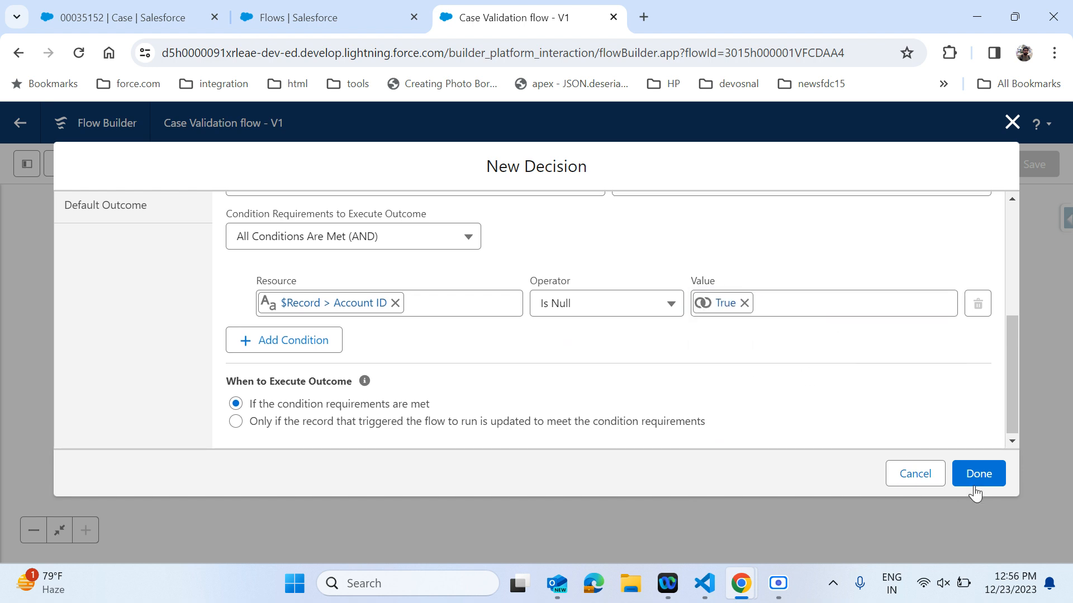
pyautogui.click(983, 470)
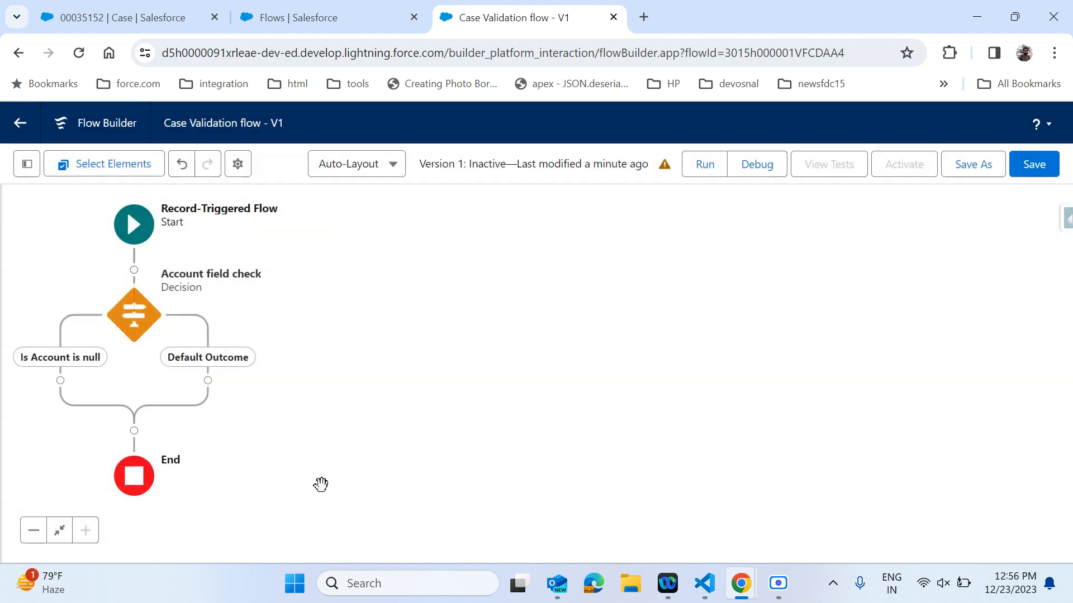
# Add a Custom Error element named Account error on the Is Account is null path.
pyautogui.click(59, 381)
pyautogui.moveTo(325, 389); pyautogui.dragTo(565, 304)
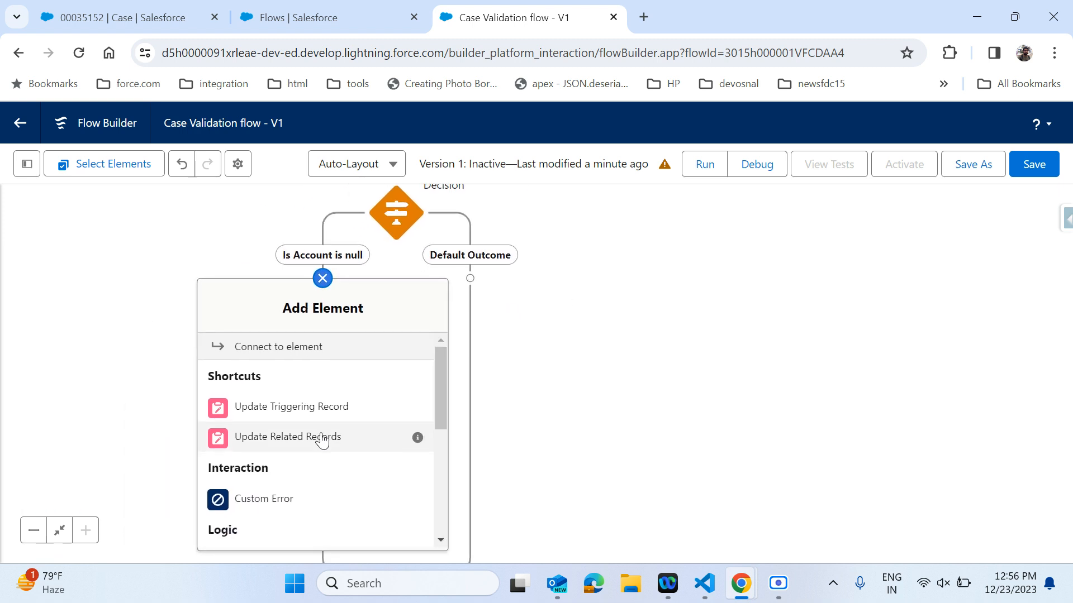
pyautogui.scroll(-5, 323, 440)
pyautogui.scroll(3, 323, 440)
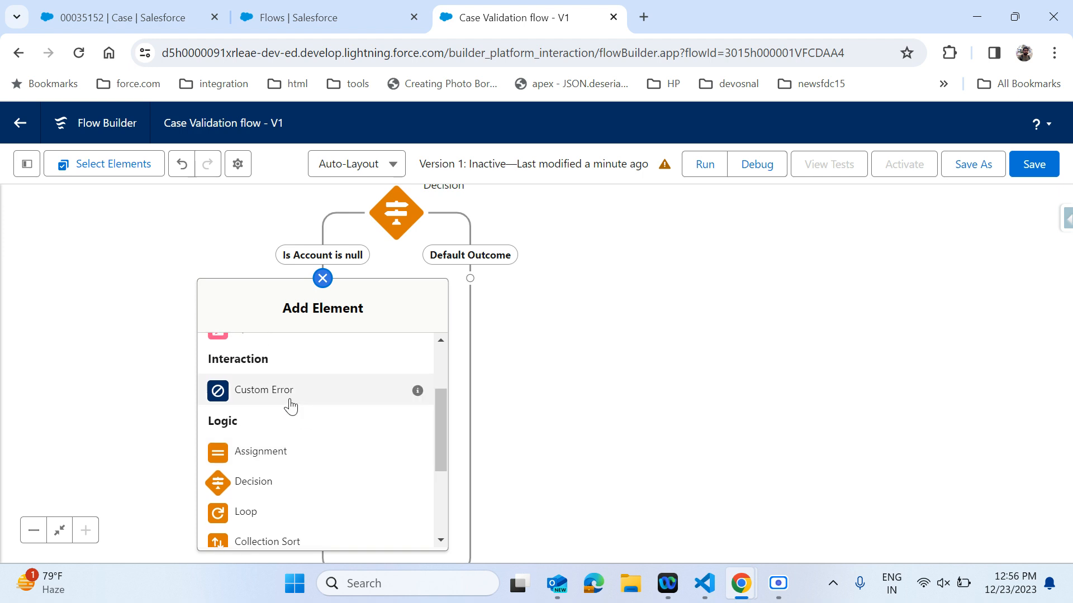
pyautogui.click(283, 401)
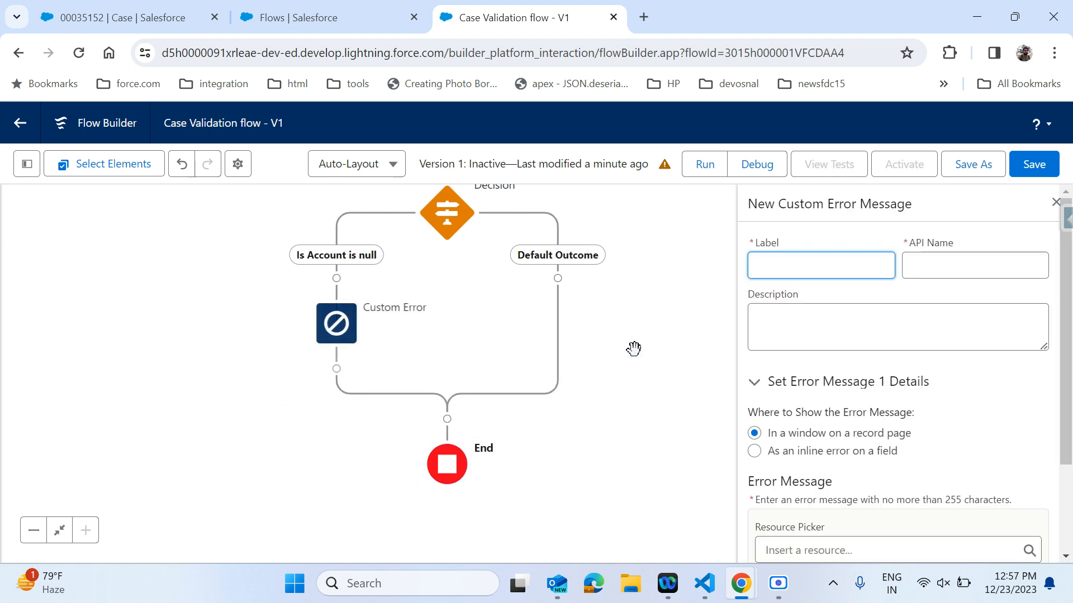
pyautogui.write('Account error')
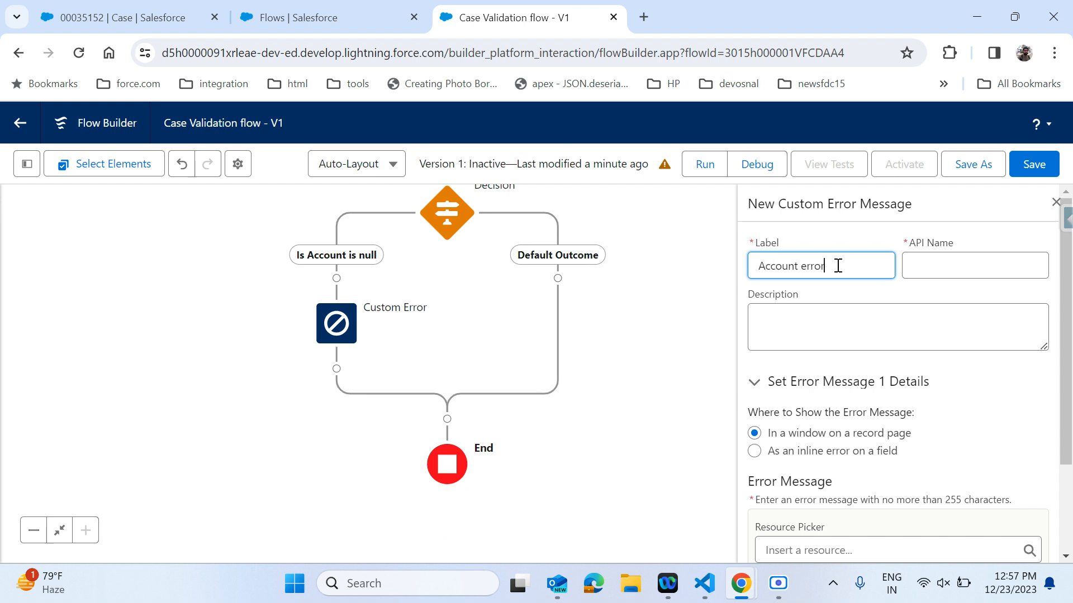
pyautogui.click(982, 263)
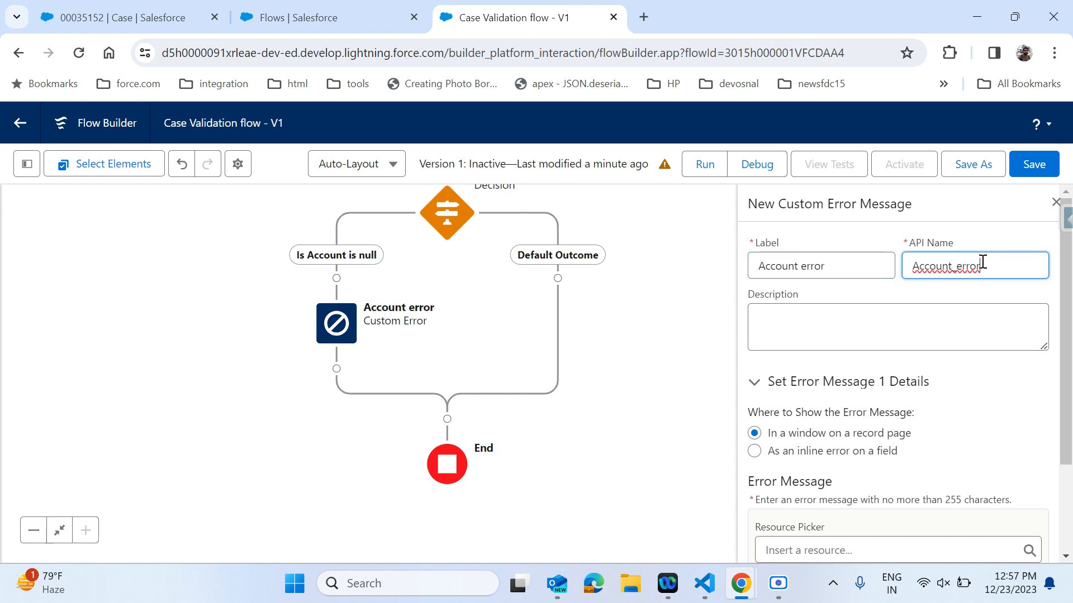
# Make the error appear as an inline error on the Account ID field.
pyautogui.scroll(-1, 905, 314)
pyautogui.scroll(-1, 903, 316)
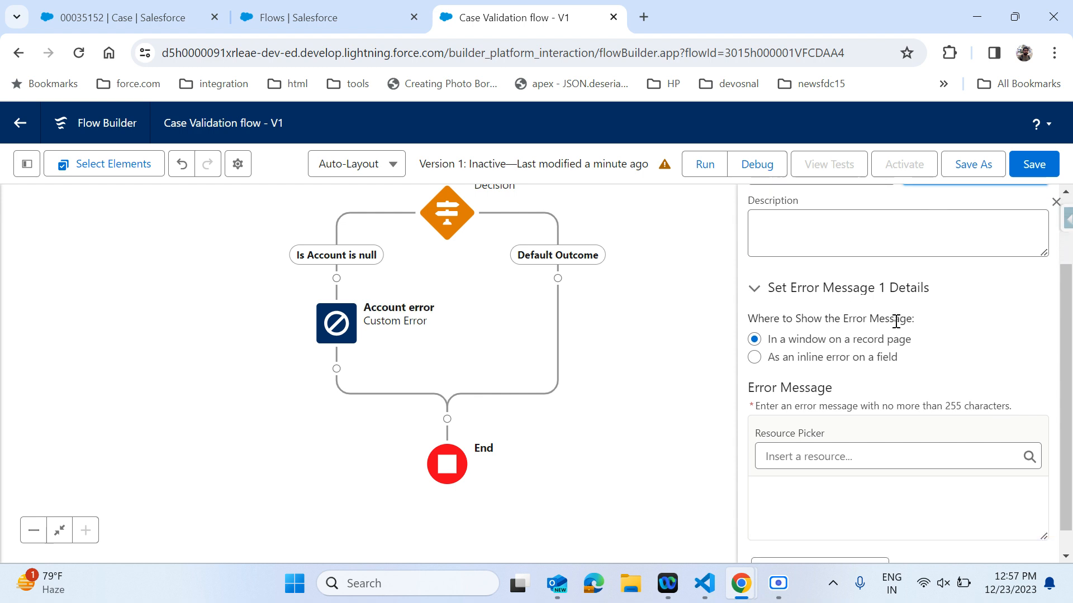
pyautogui.click(849, 360)
pyautogui.click(837, 400)
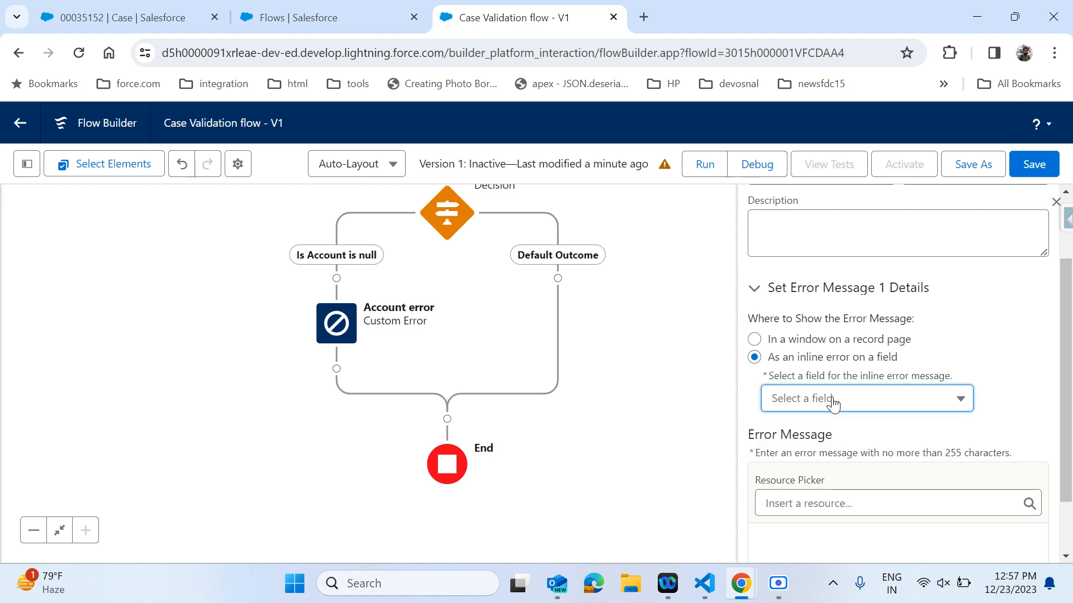
pyautogui.click(837, 436)
pyautogui.scroll(-1, 1011, 388)
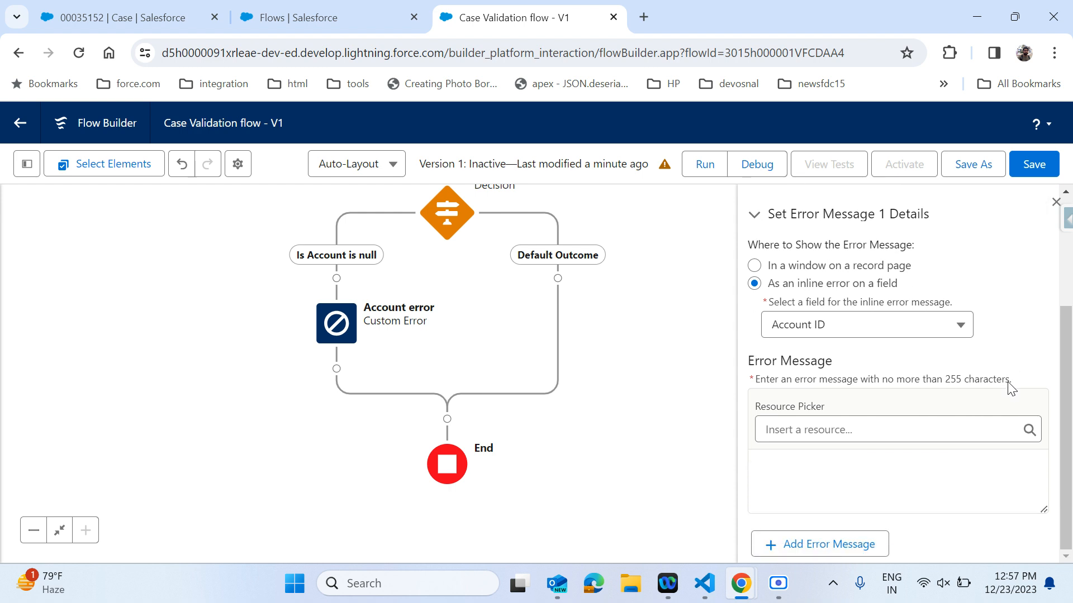
# Enter the error message Pls select Account for the custom error.
pyautogui.click(850, 427)
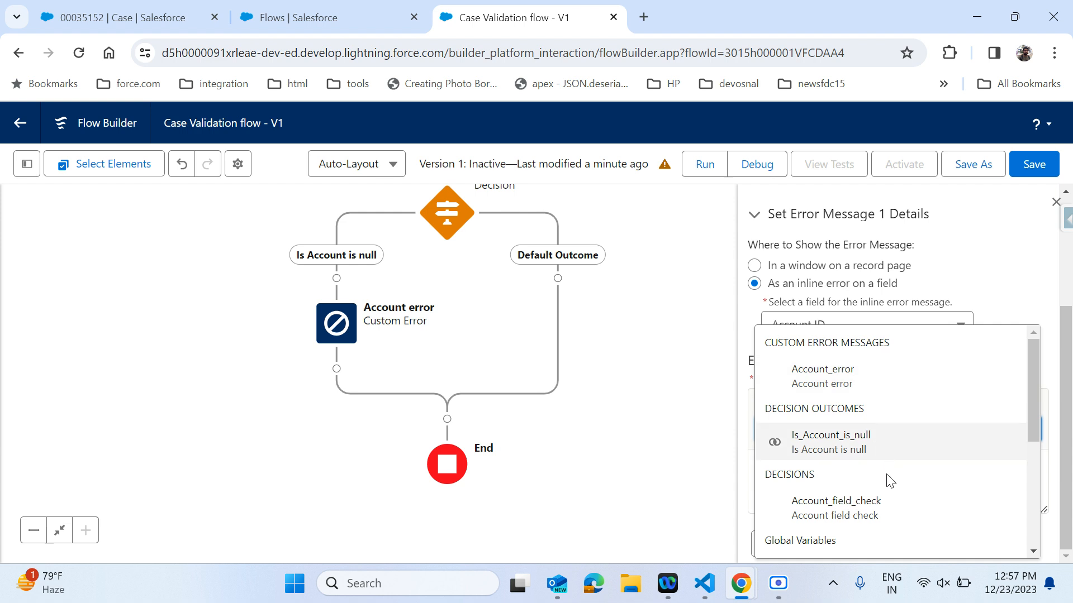
pyautogui.scroll(-3, 886, 483)
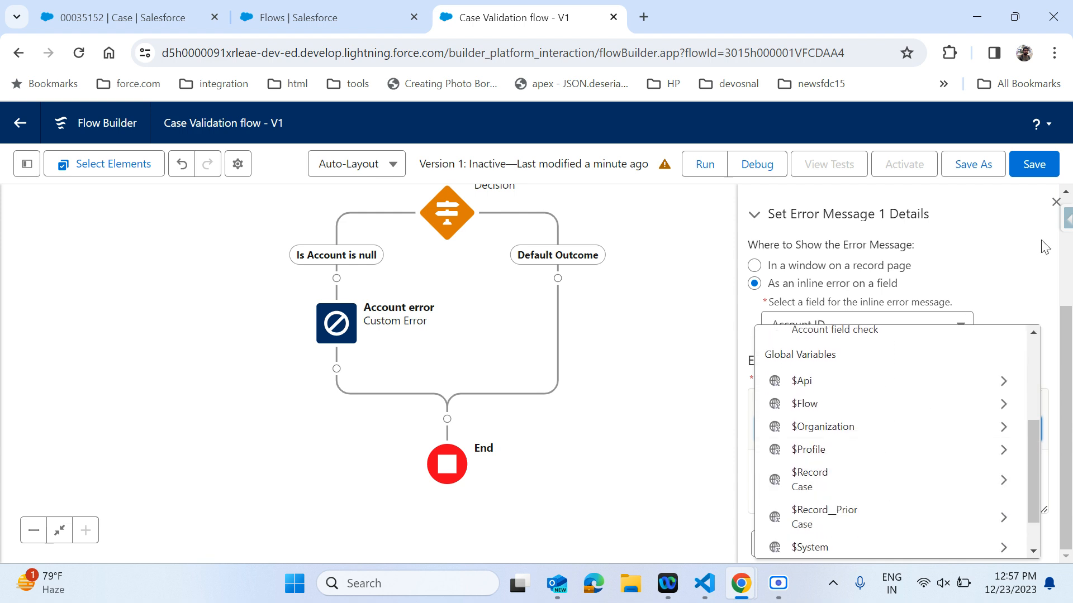
pyautogui.click(995, 258)
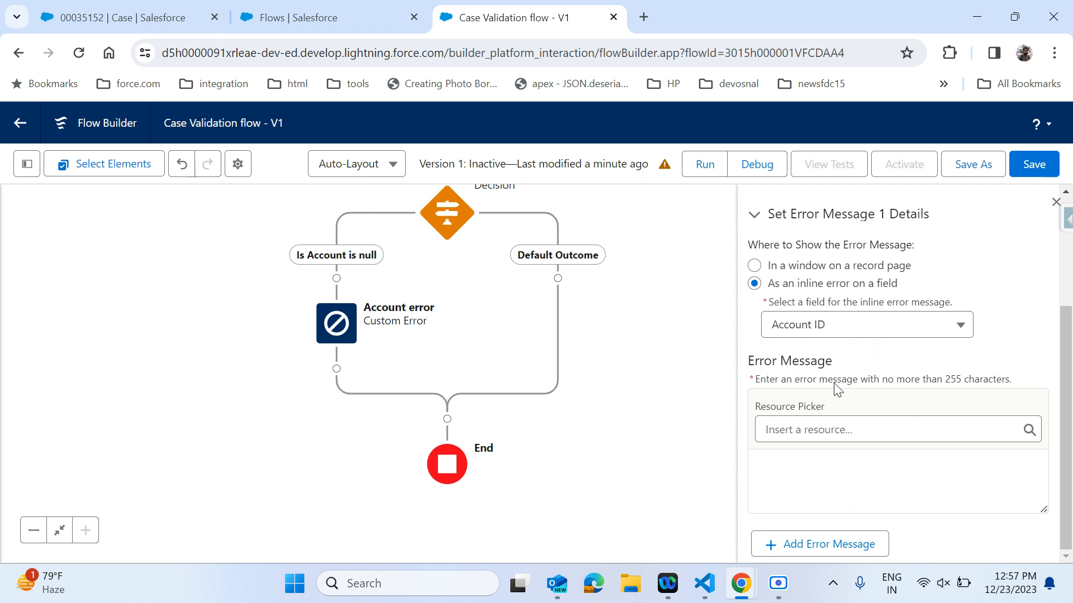
pyautogui.click(826, 477)
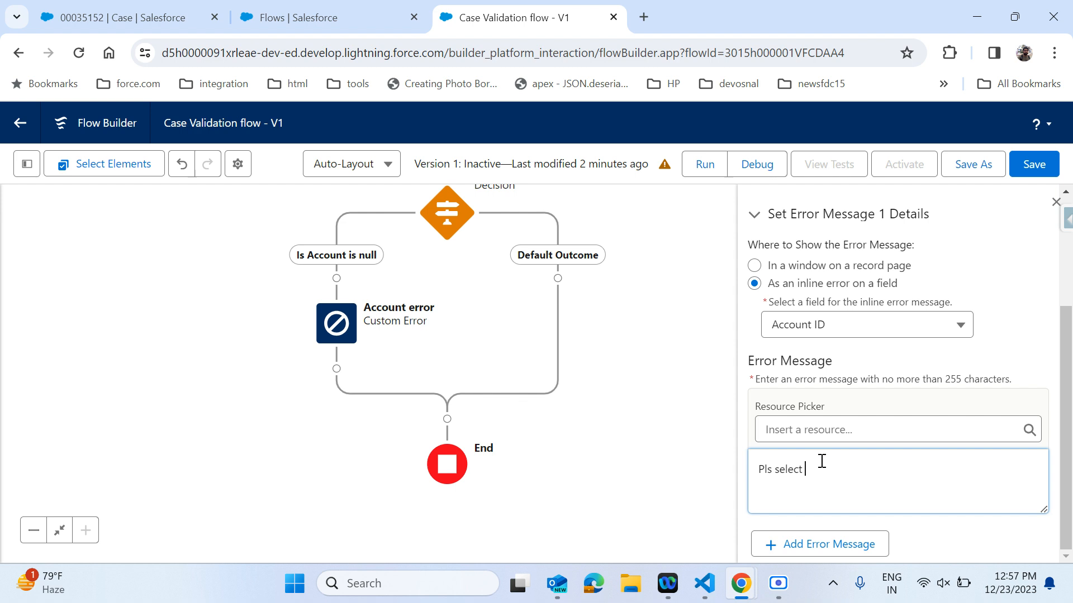
pyautogui.write('ccount')
pyautogui.click(1011, 356)
pyautogui.click(836, 557)
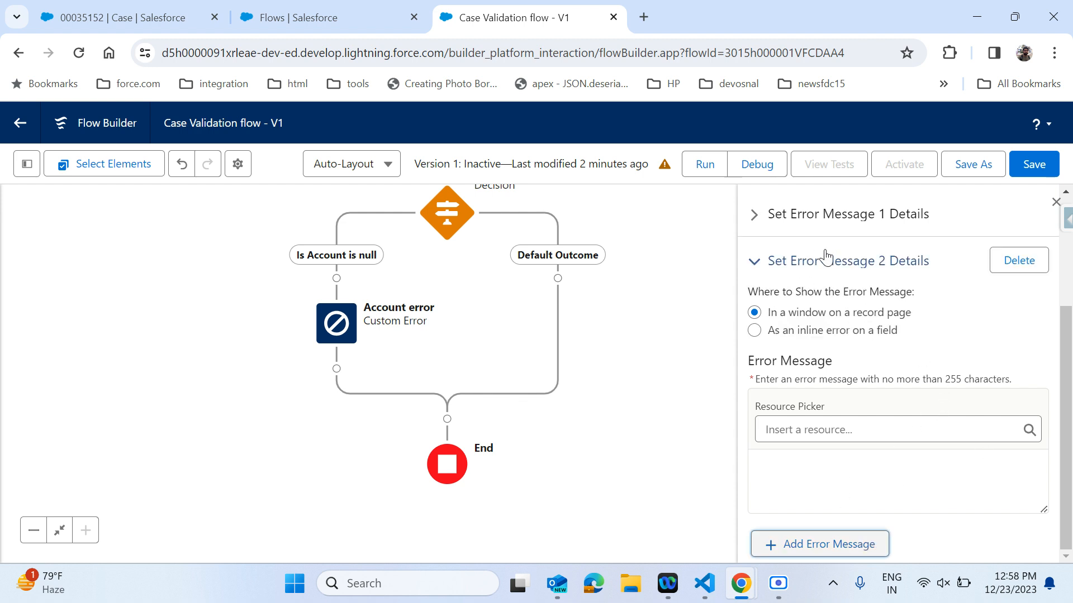
pyautogui.click(807, 332)
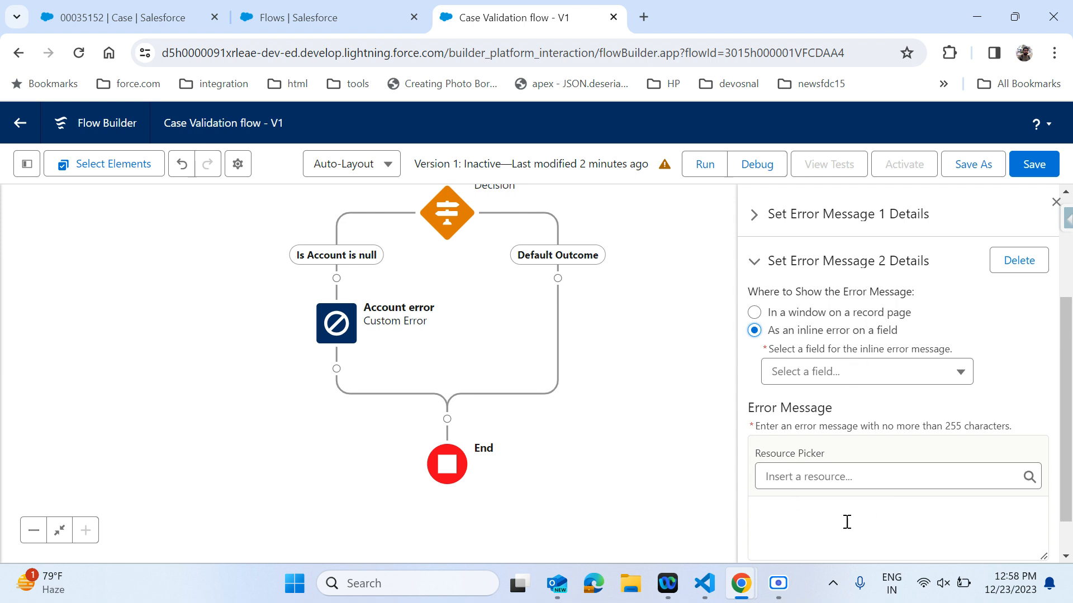
pyautogui.click(828, 380)
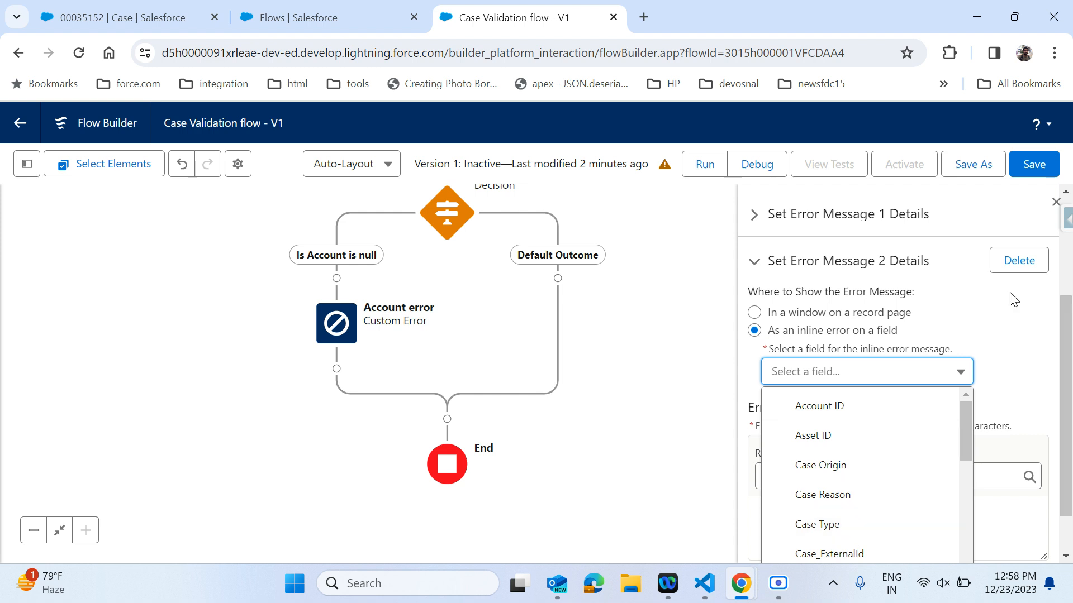
pyautogui.click(1035, 330)
pyautogui.click(1032, 260)
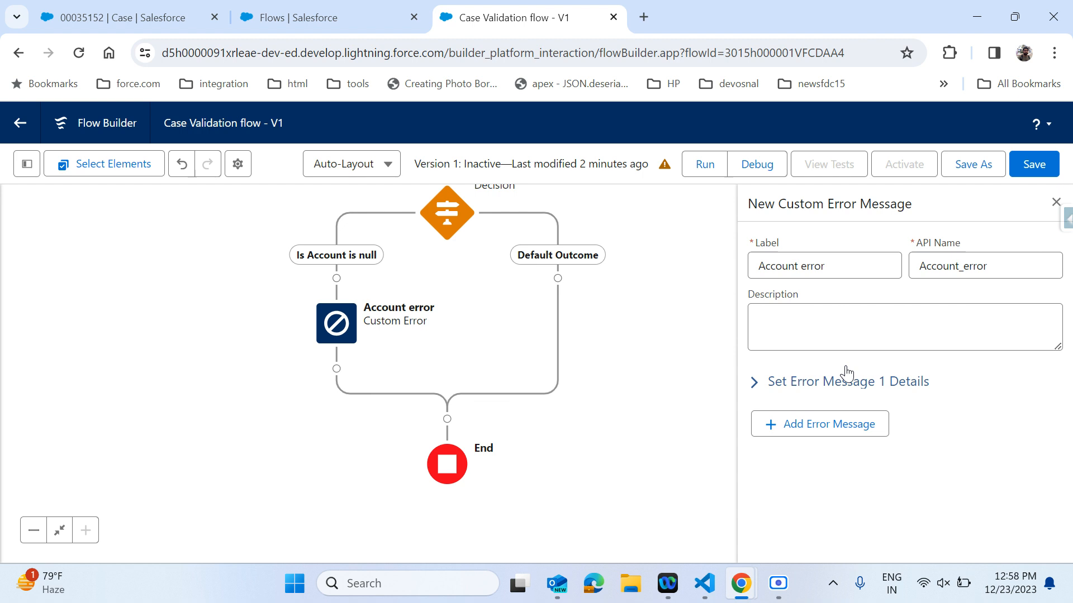
# Review the first error message details, then save and activate the flow.
pyautogui.click(756, 382)
pyautogui.scroll(-3, 1016, 425)
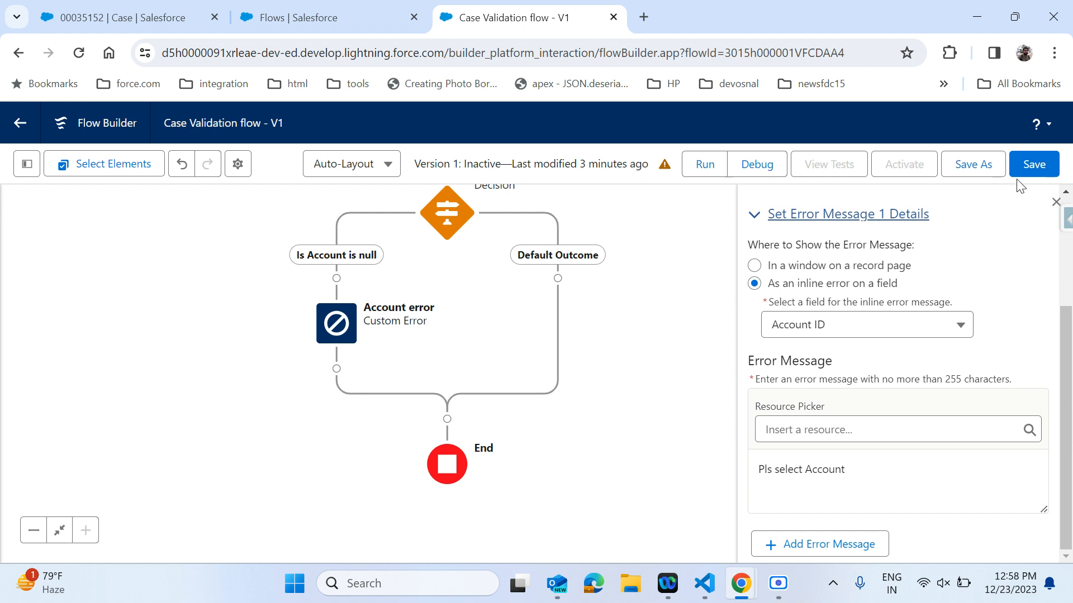
pyautogui.click(1034, 170)
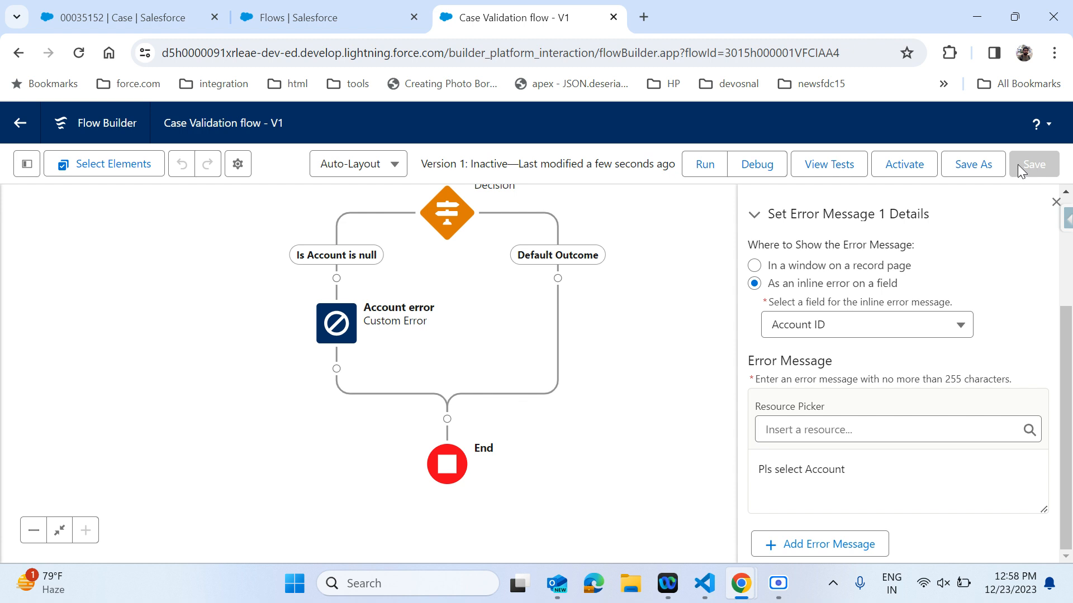
pyautogui.click(900, 174)
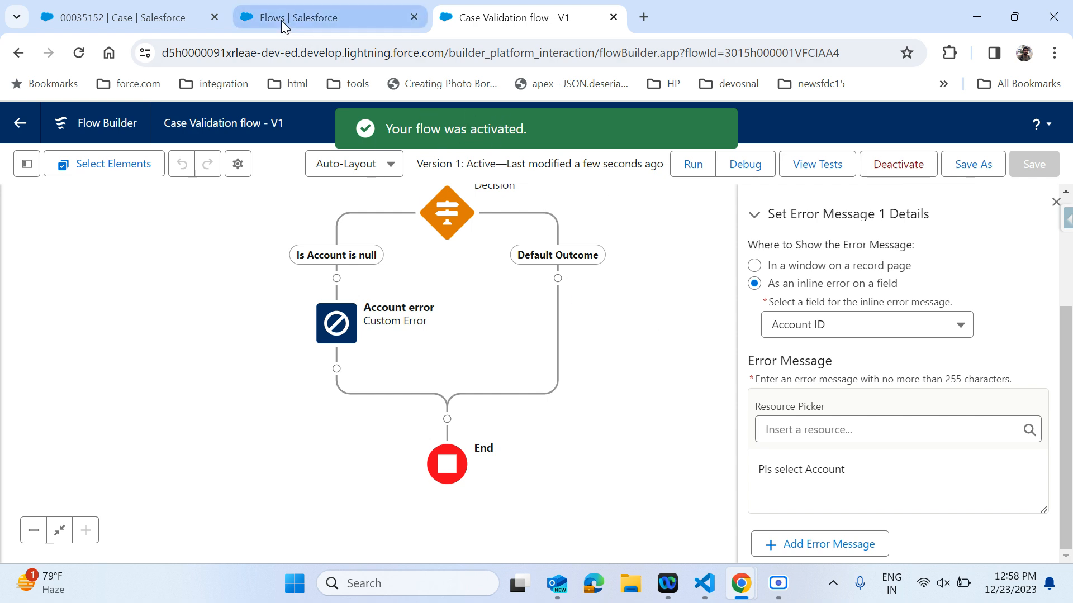
# Switch to the case record tab and open the case for editing.
pyautogui.click(165, 17)
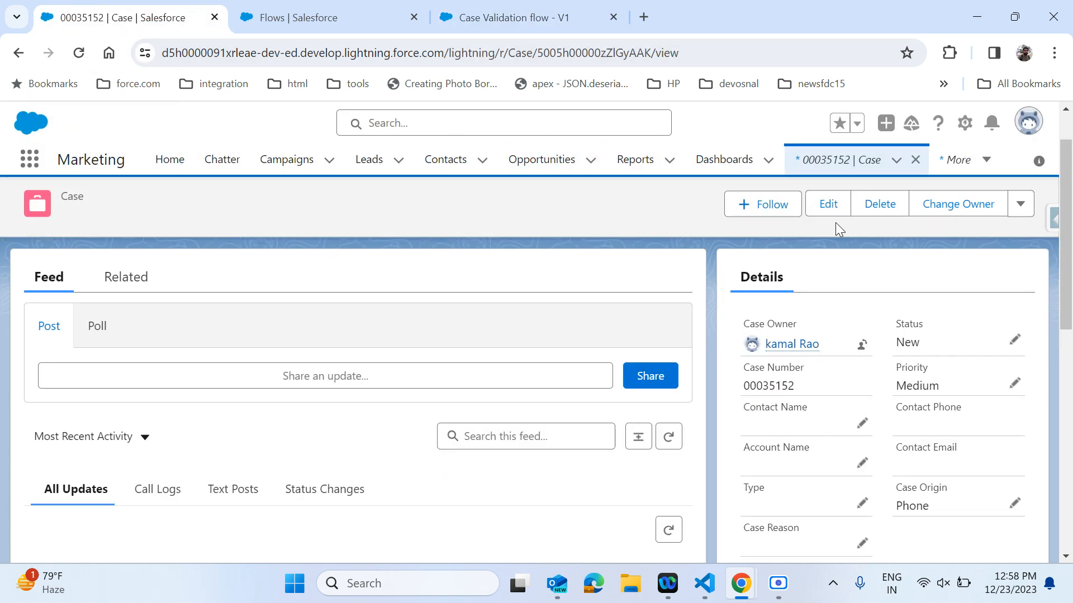
pyautogui.click(829, 205)
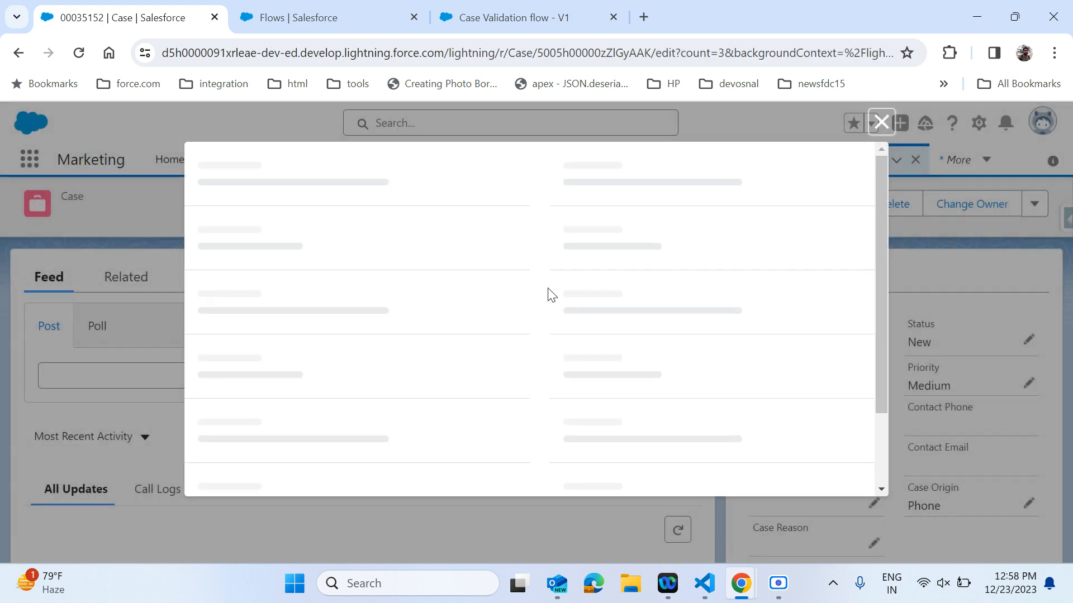
pyautogui.scroll(-4, 552, 295)
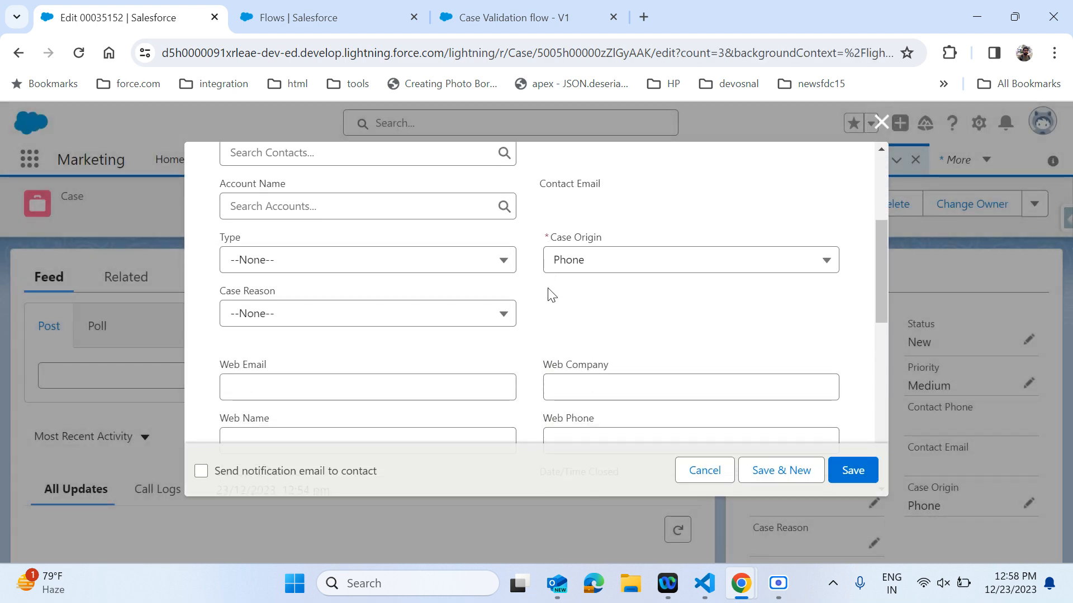
# Save the case with no Account selected to test the validation, and select the error message text.
pyautogui.scroll(-8, 552, 294)
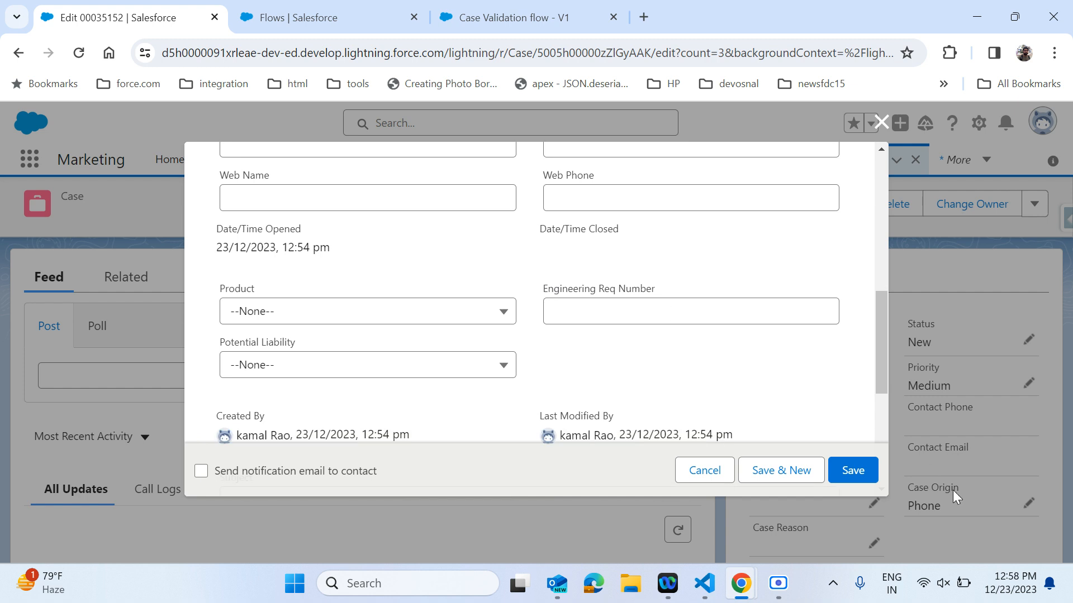
pyautogui.click(856, 477)
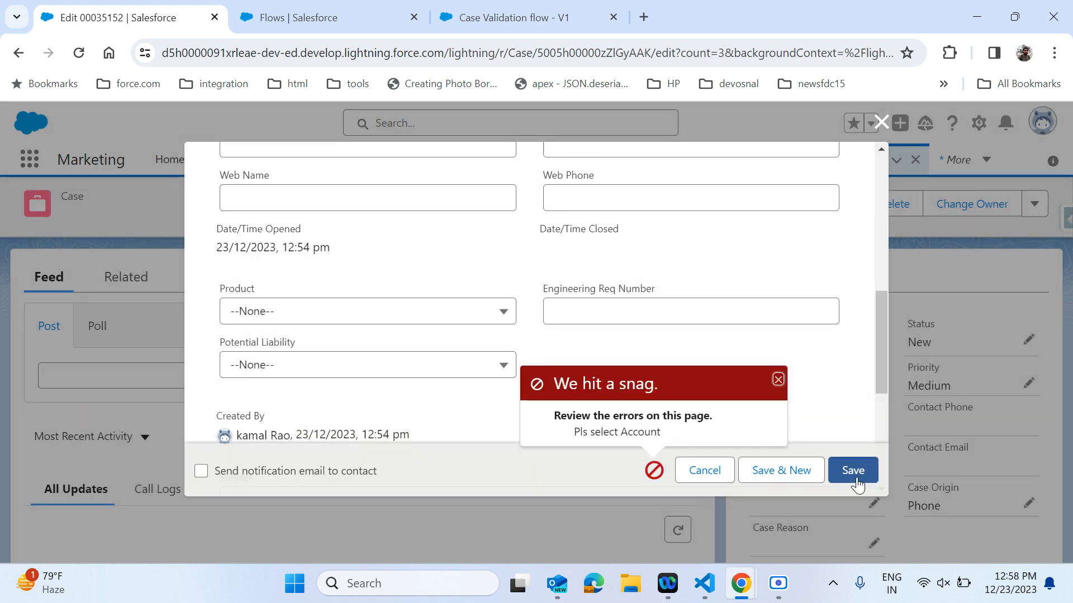
pyautogui.tripleClick(633, 437)
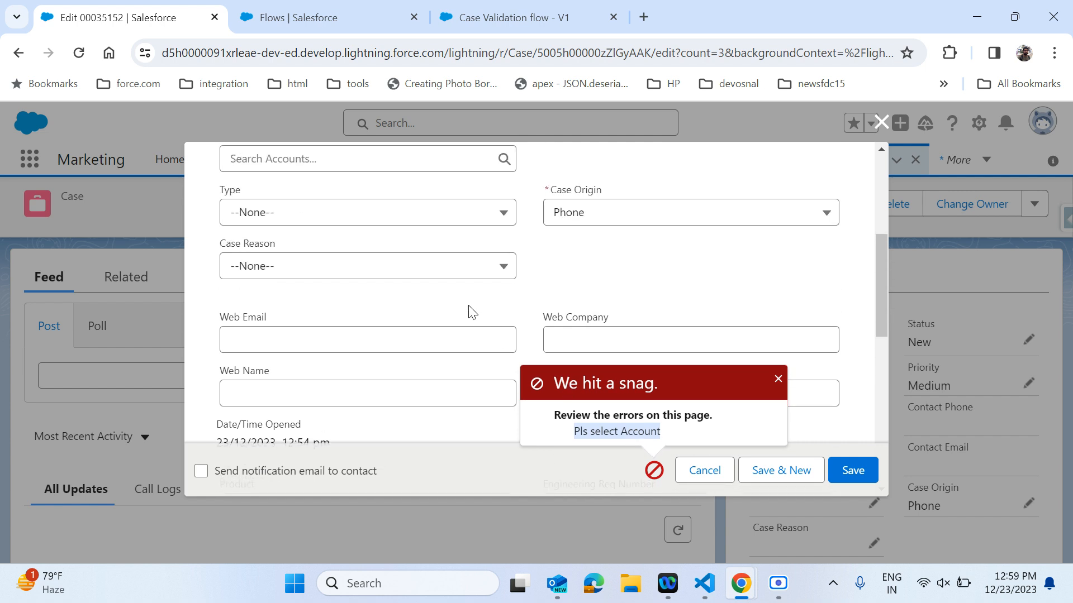
# Examine the Account Name field in the edit form, then close the case edit dialog.
pyautogui.scroll(3, 469, 312)
pyautogui.scroll(-2, 472, 311)
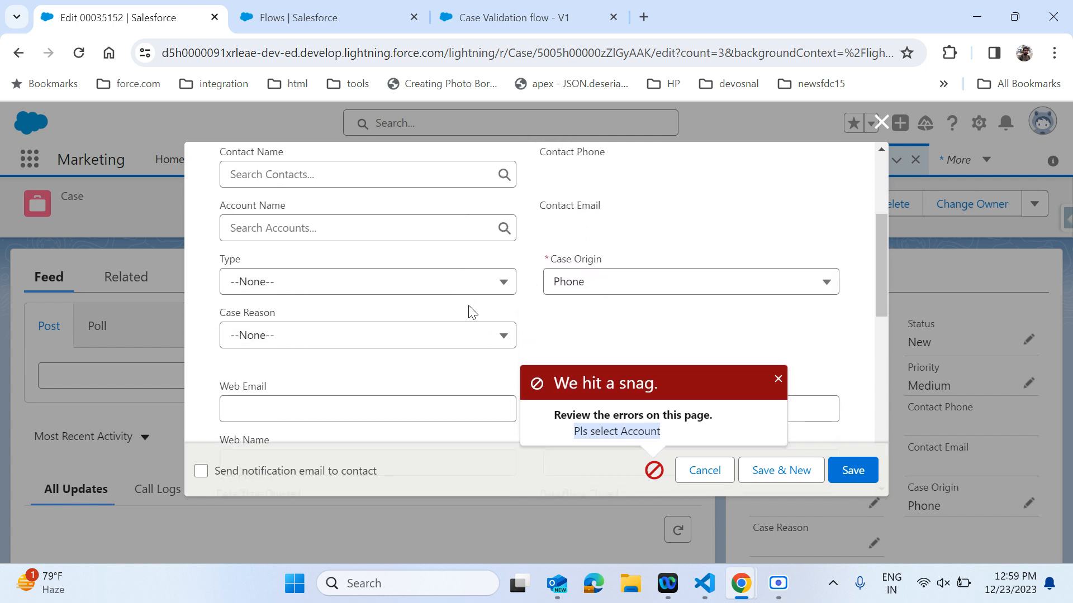
pyautogui.scroll(1, 472, 311)
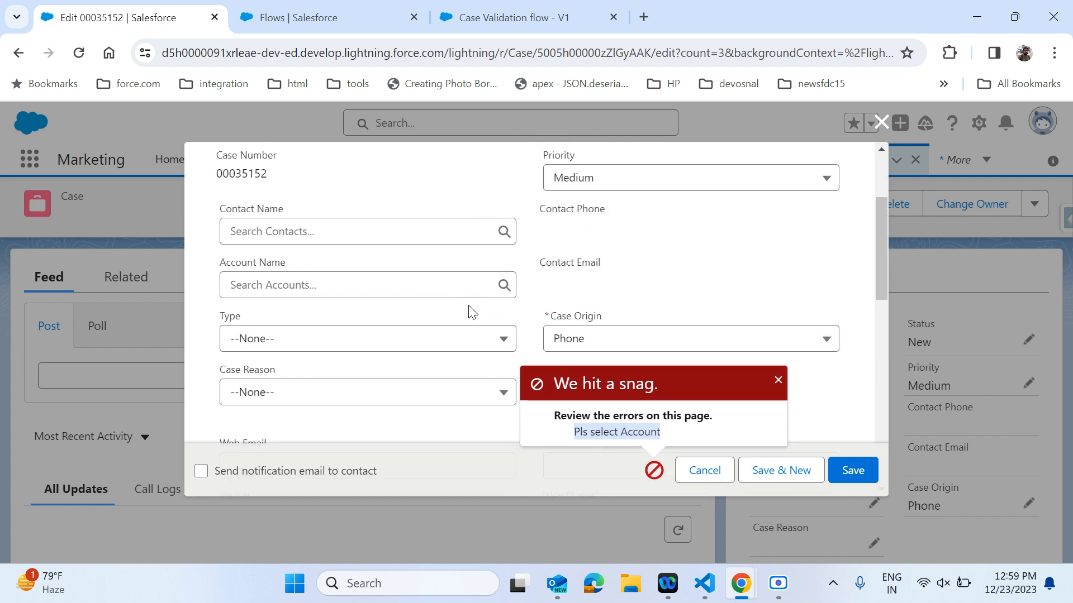
pyautogui.click(413, 284)
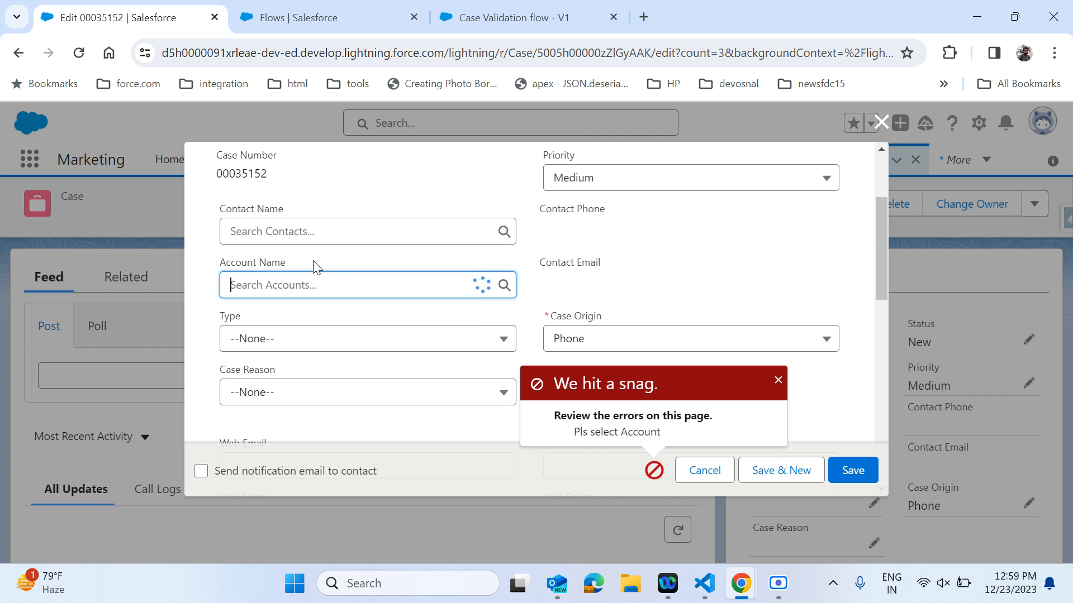
pyautogui.click(751, 234)
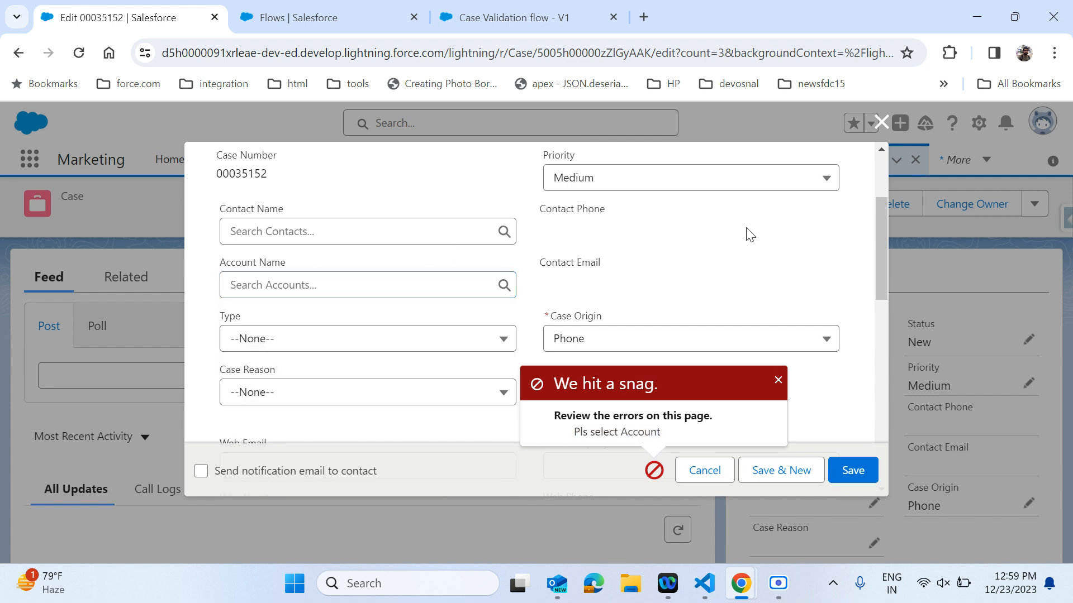
pyautogui.click(880, 121)
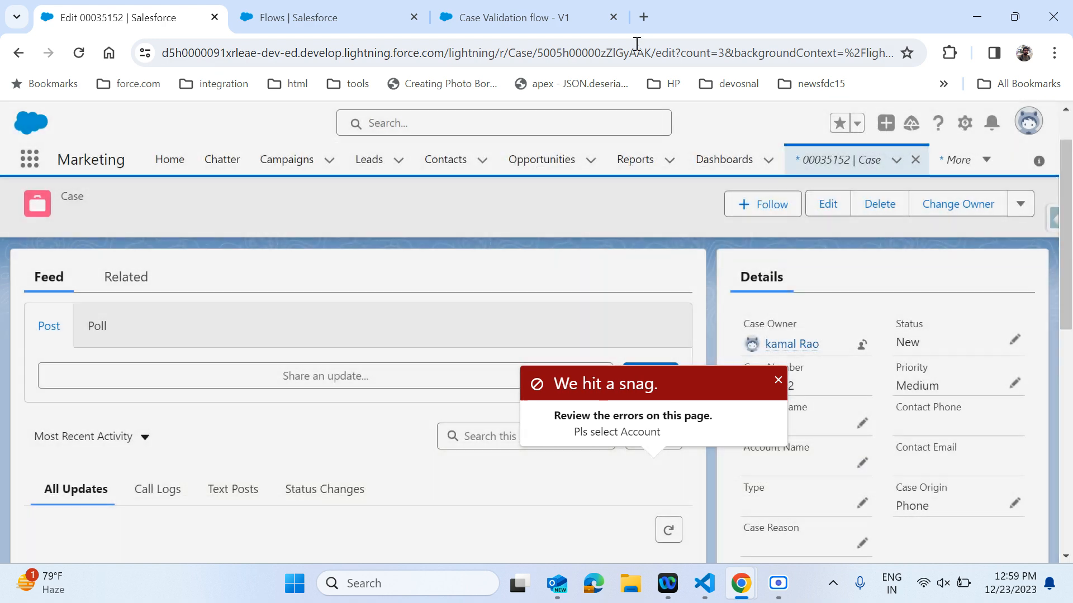
# In the flow, change the inline error field of the custom error to Case Origin.
pyautogui.click(528, 28)
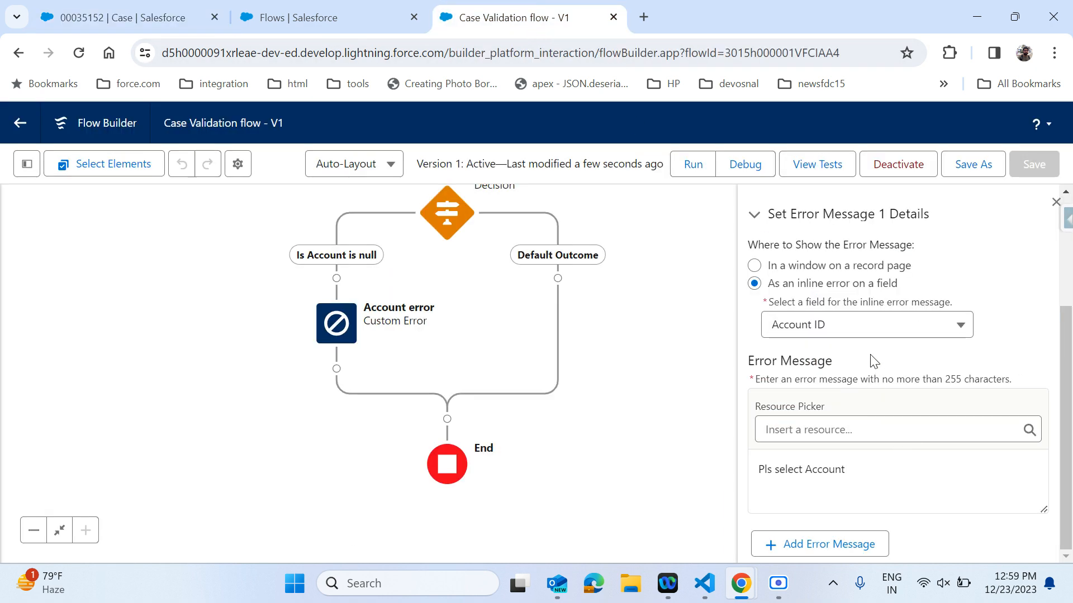
pyautogui.click(841, 330)
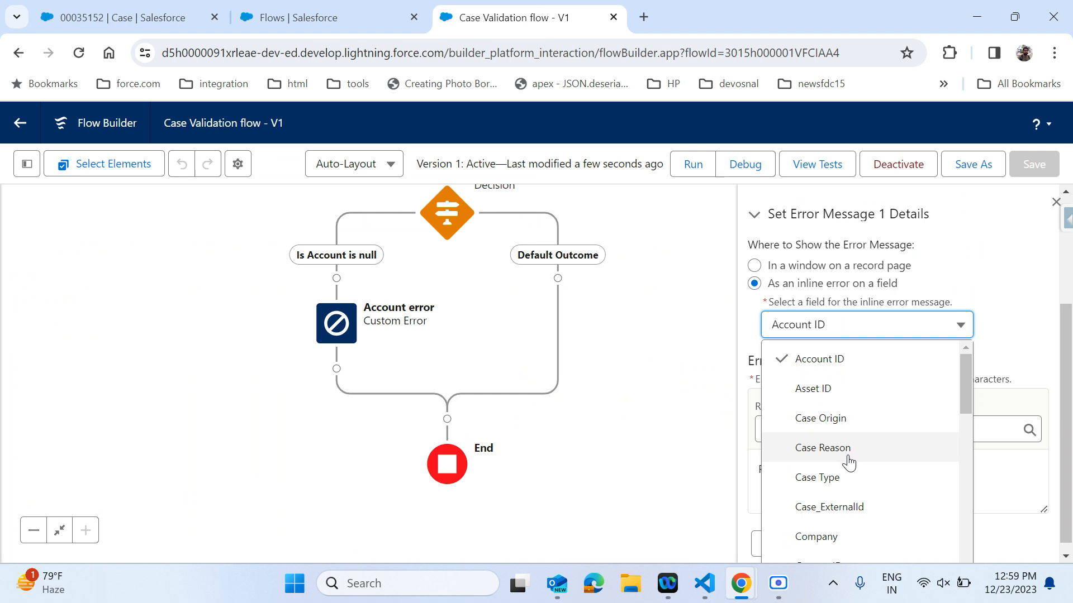
pyautogui.scroll(-3, 849, 461)
pyautogui.scroll(-8, 849, 463)
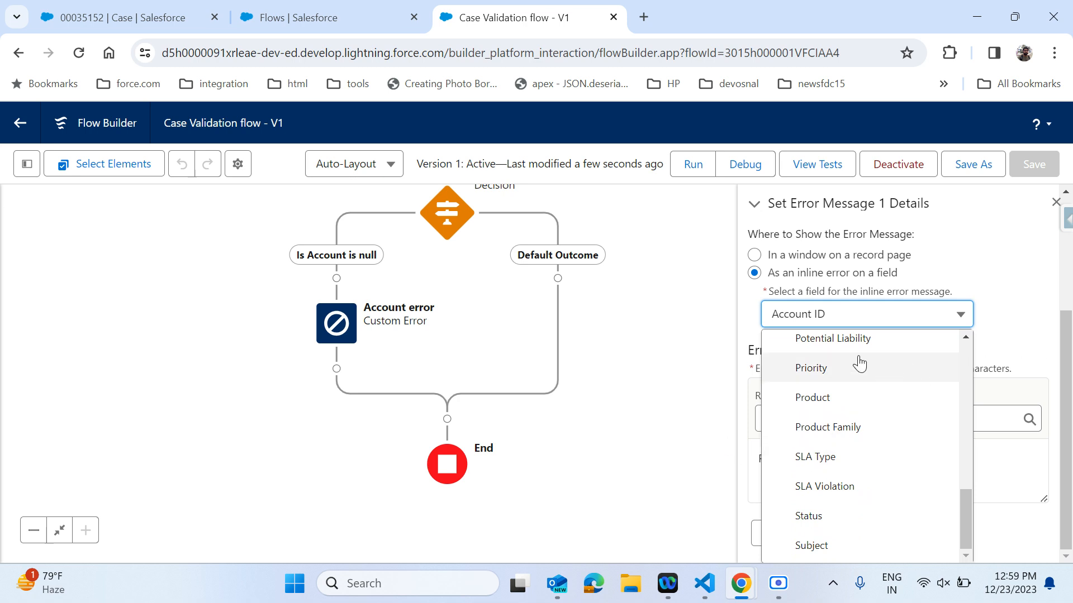
pyautogui.scroll(10, 854, 418)
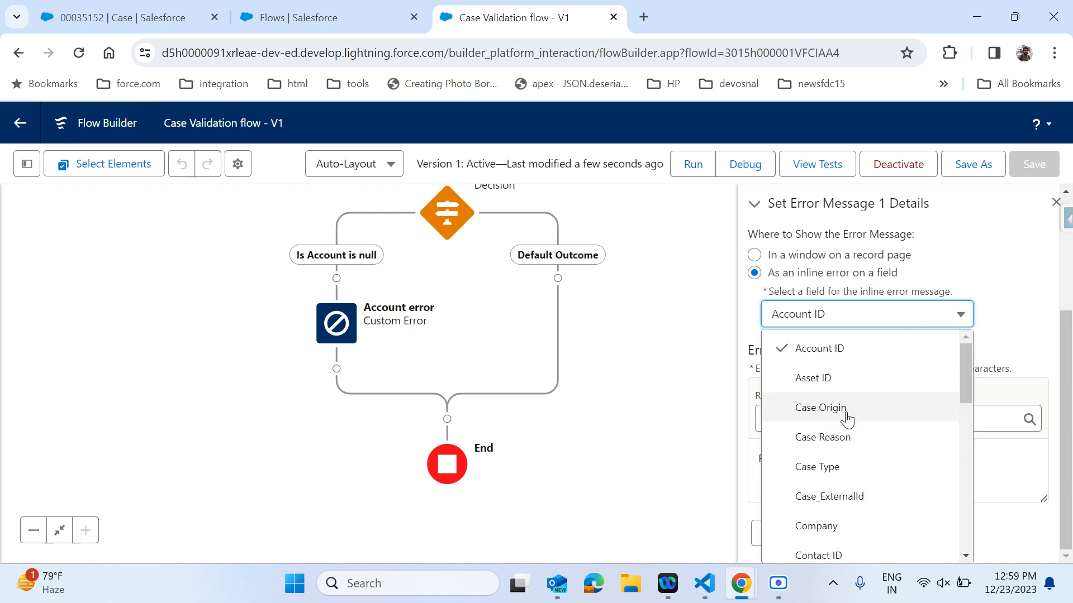
pyautogui.click(851, 416)
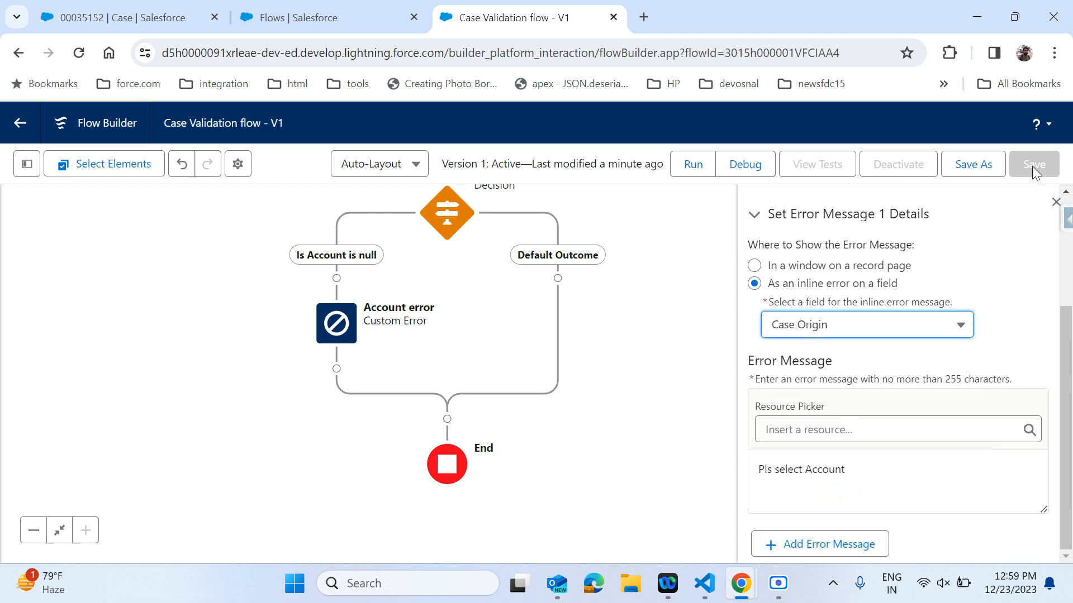
# Save the flow as a new version and activate it.
pyautogui.click(977, 159)
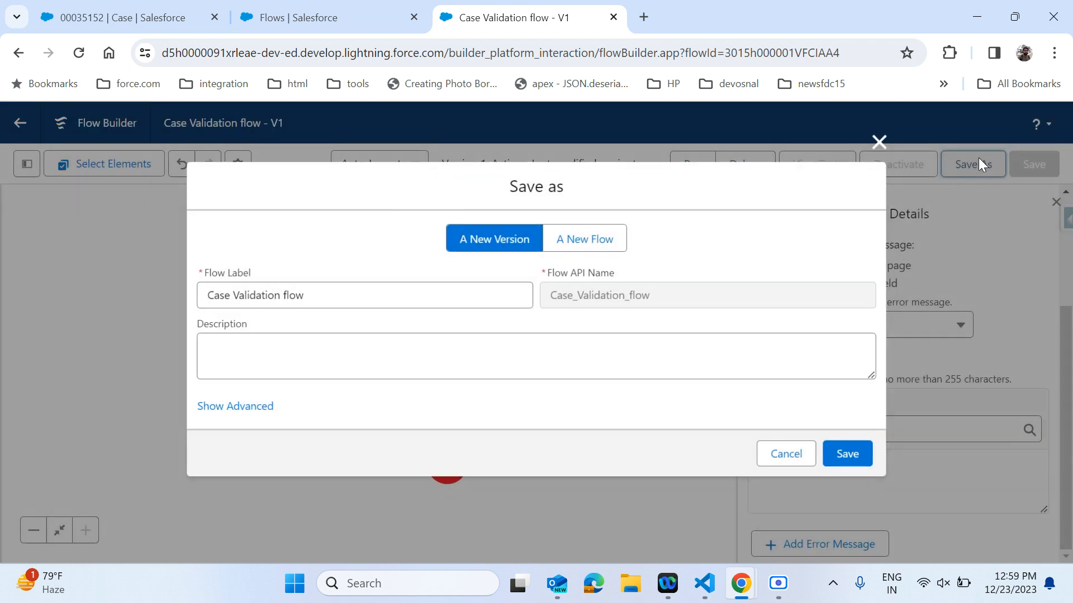
pyautogui.click(851, 449)
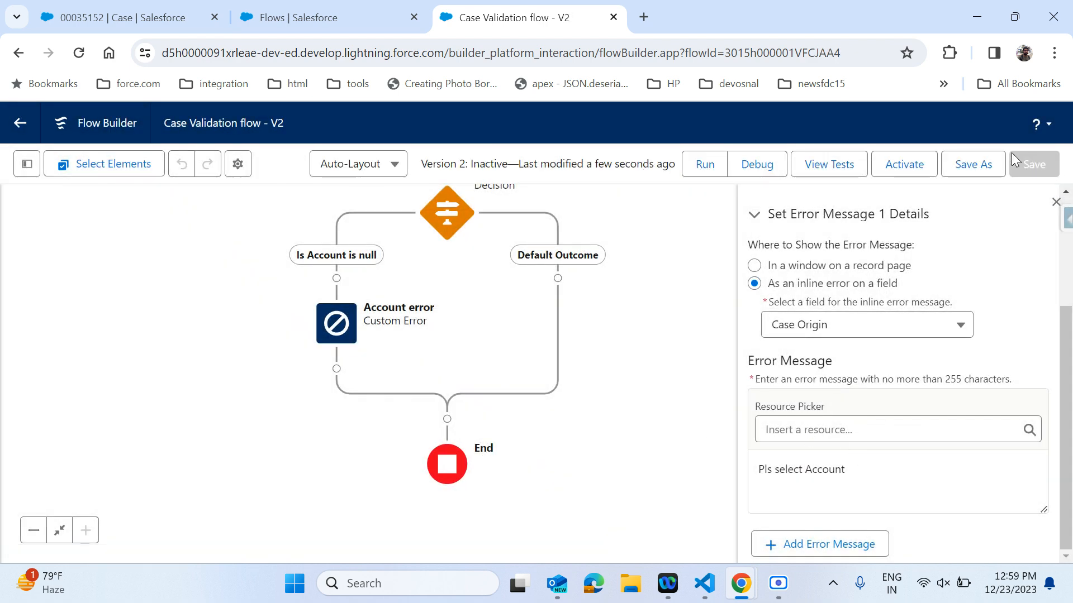
pyautogui.click(902, 166)
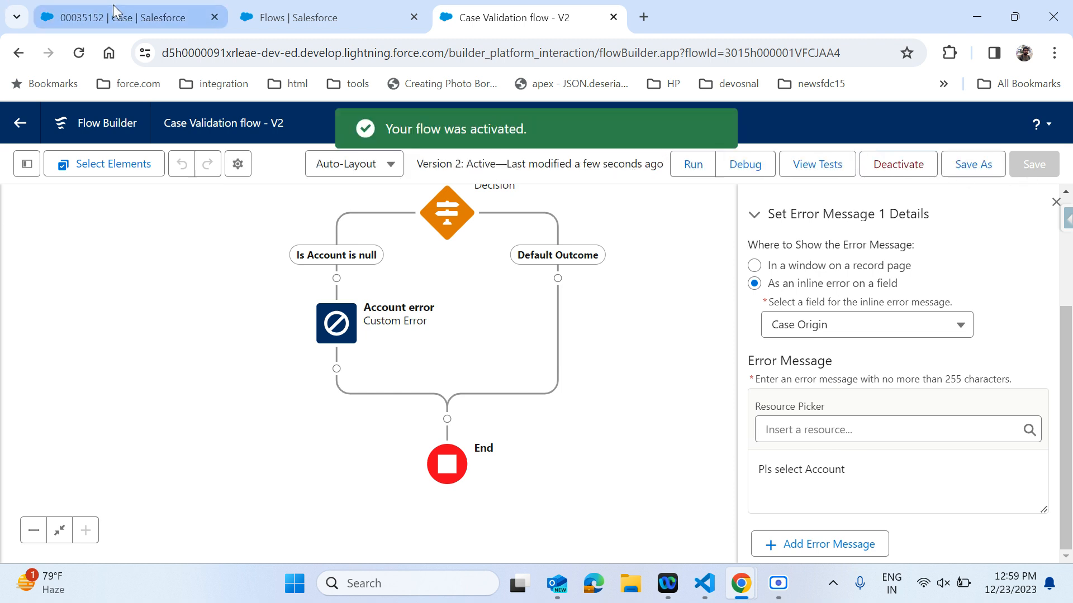
# Edit the case and try saving it without an Account, then jump to the field flagged by the error.
pyautogui.click(113, 7)
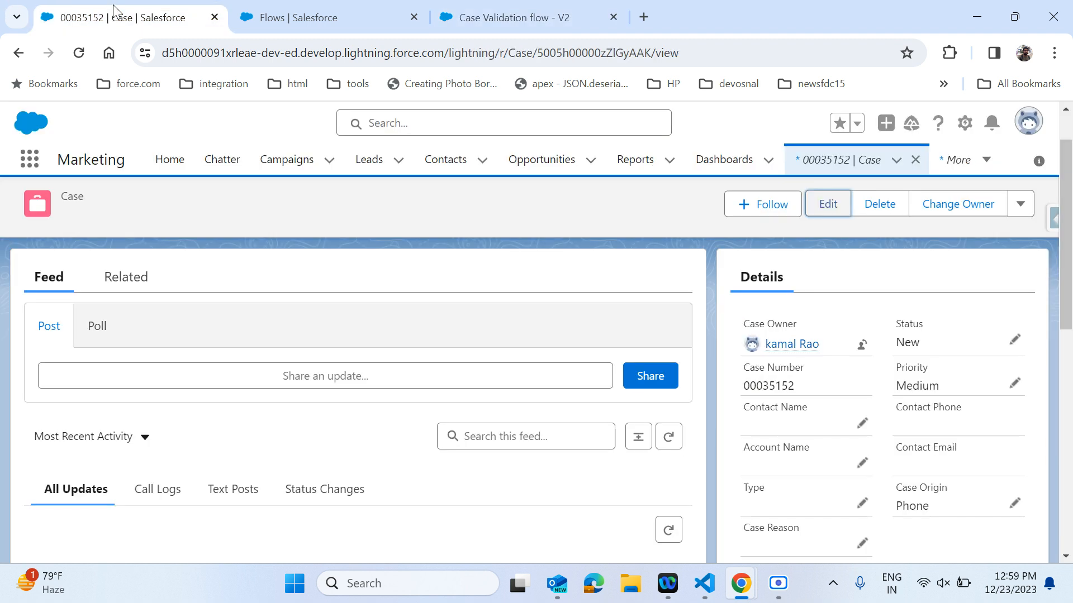
pyautogui.click(827, 205)
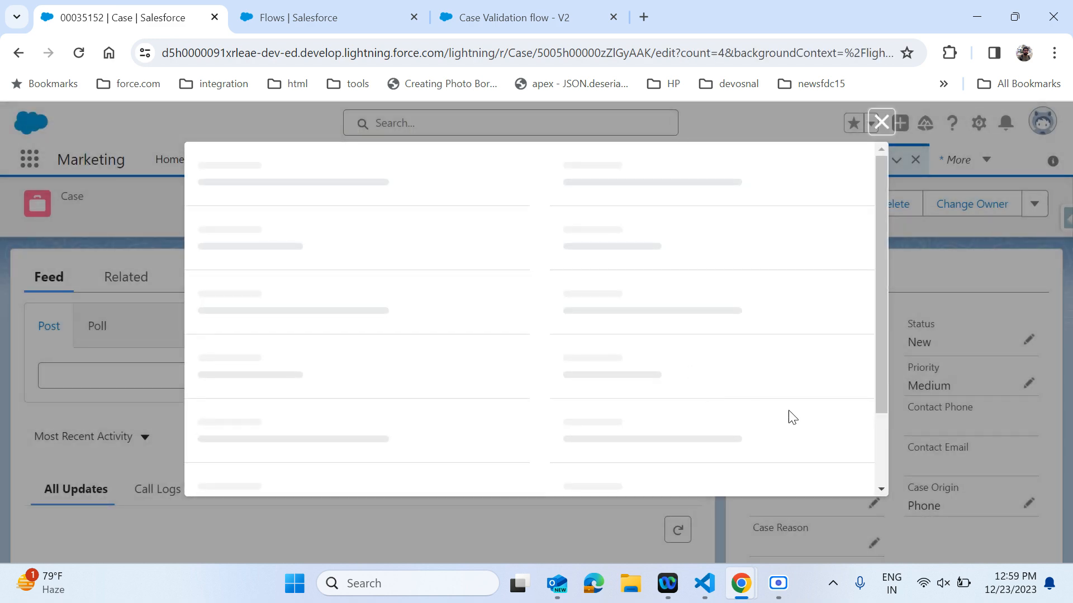
pyautogui.scroll(-2, 764, 397)
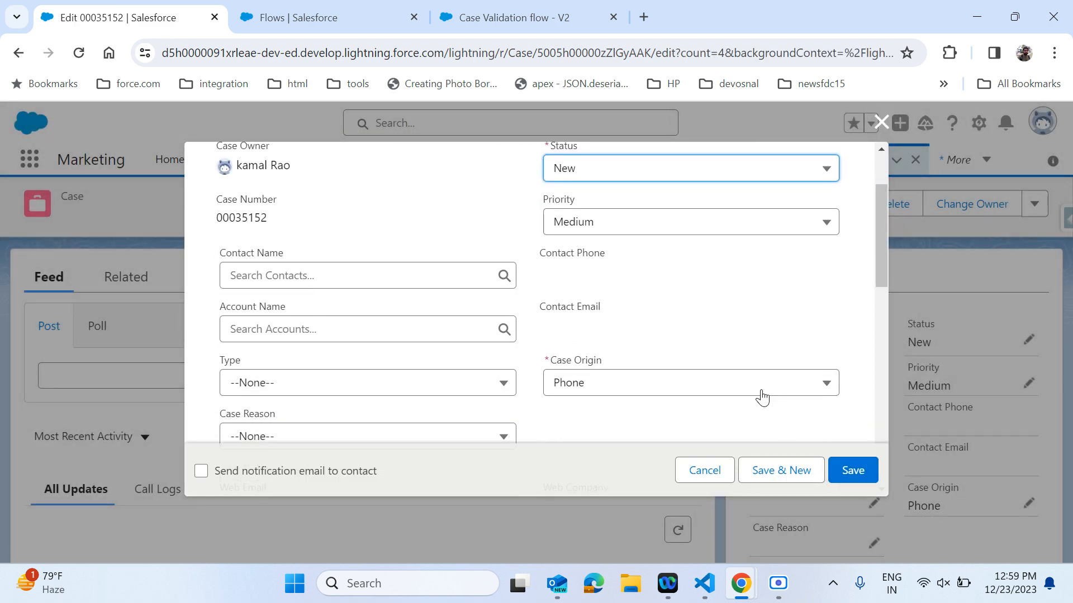
pyautogui.click(859, 478)
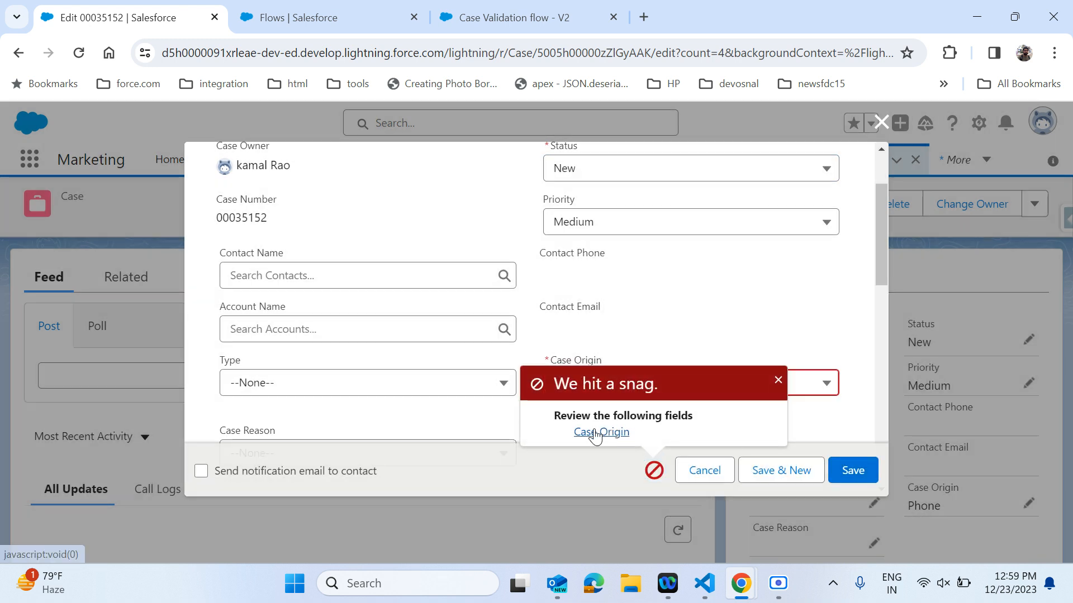
pyautogui.click(595, 432)
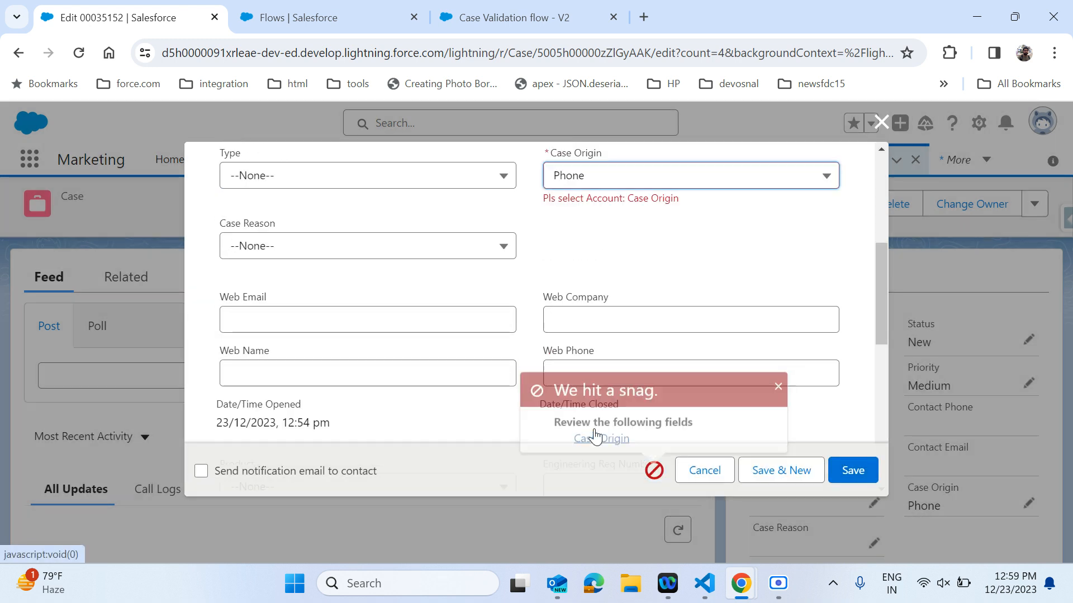
pyautogui.scroll(1, 642, 228)
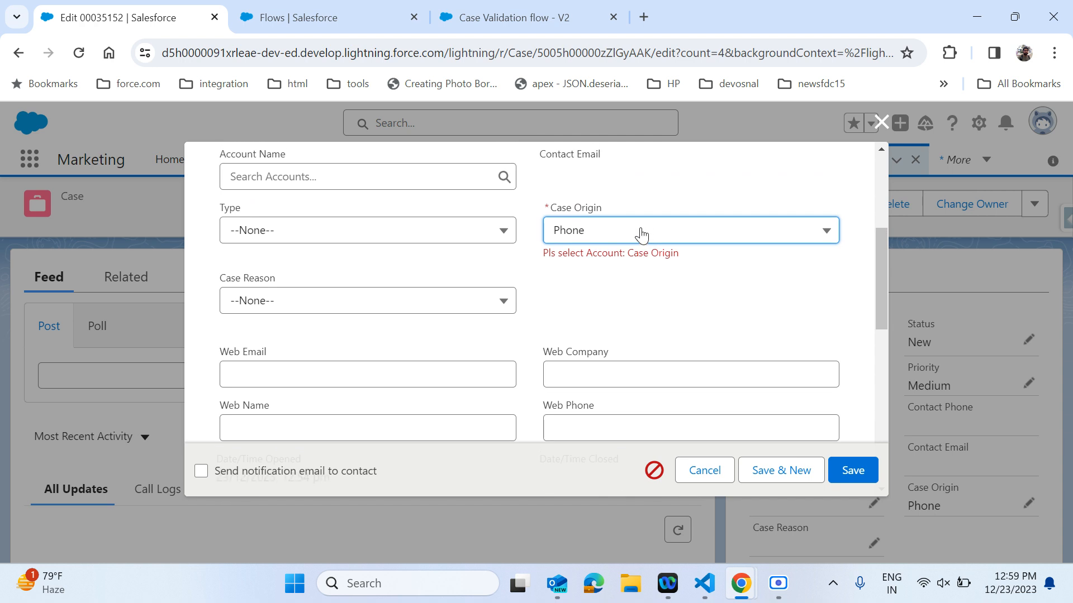
pyautogui.scroll(1, 632, 283)
pyautogui.scroll(1, 629, 278)
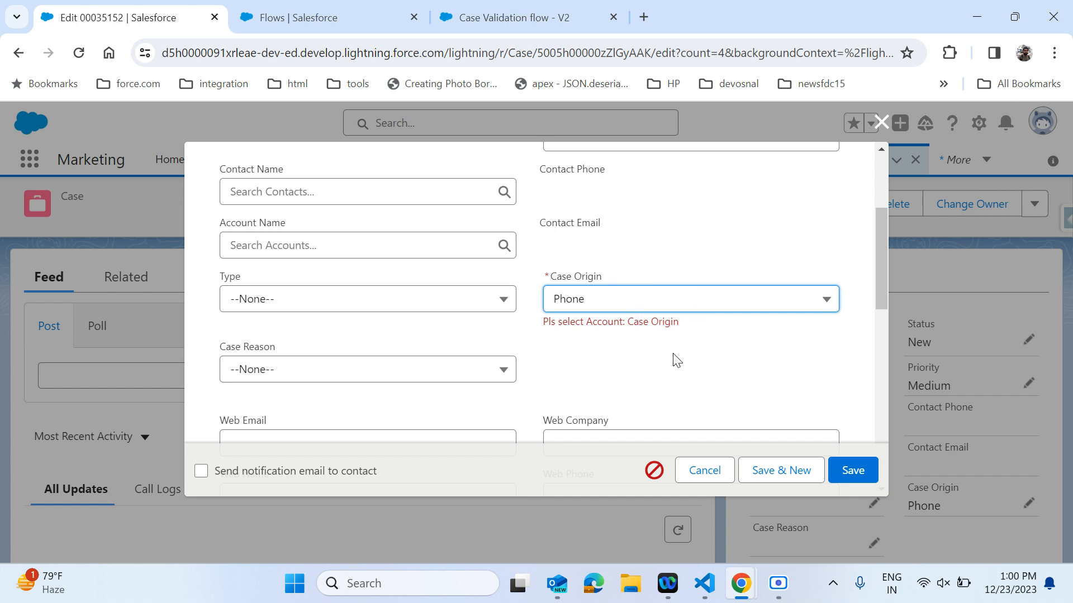
# Set the custom error's inline field back to Account ID.
pyautogui.click(501, 29)
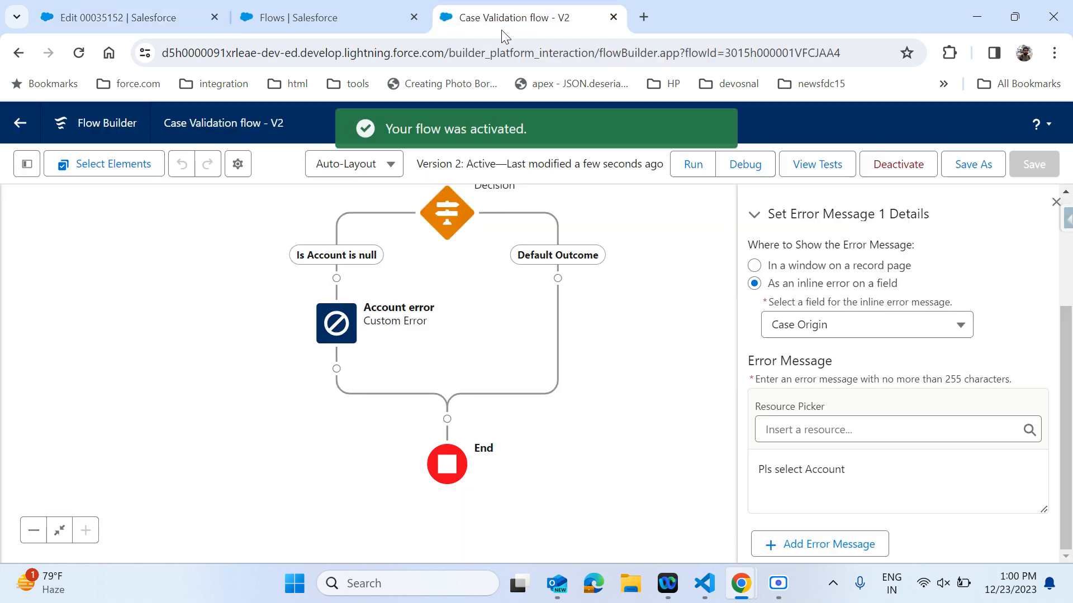
pyautogui.click(831, 329)
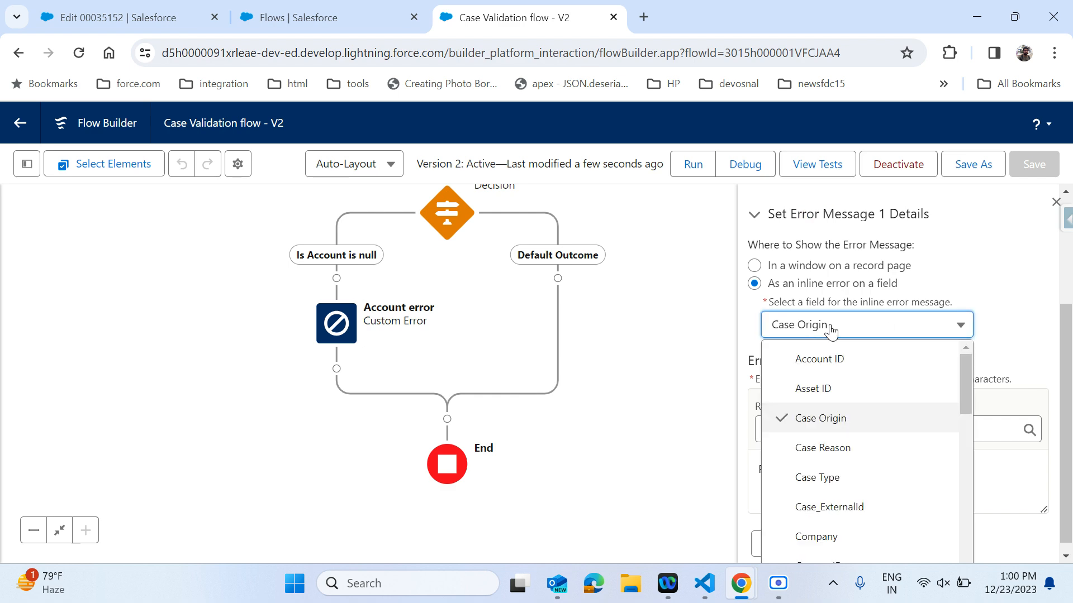
pyautogui.click(831, 357)
# Save the updated flow as a new version and activate that version.
pyautogui.click(976, 157)
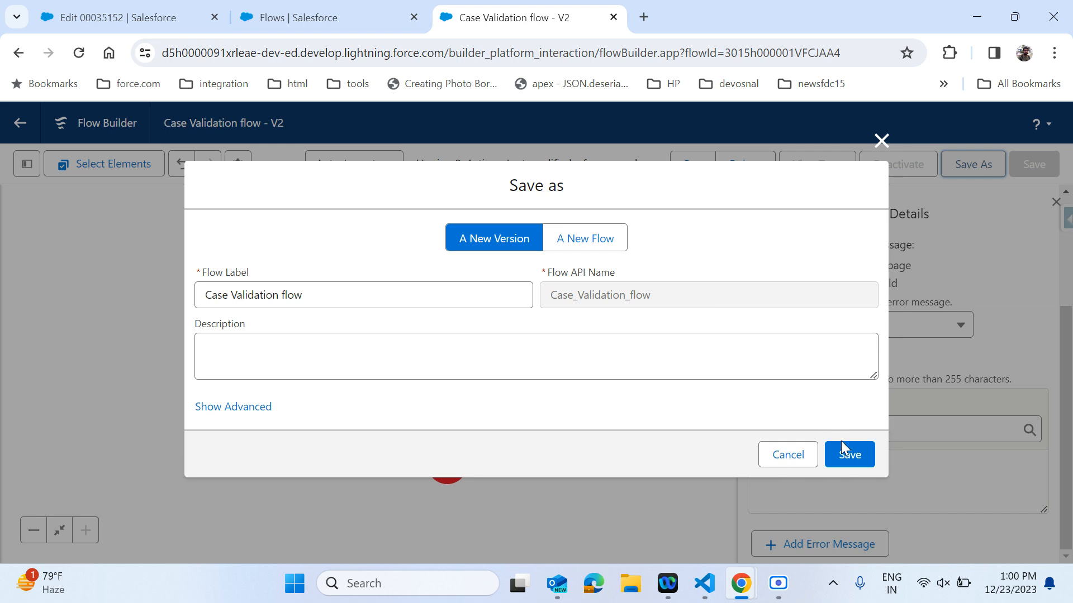
pyautogui.click(842, 454)
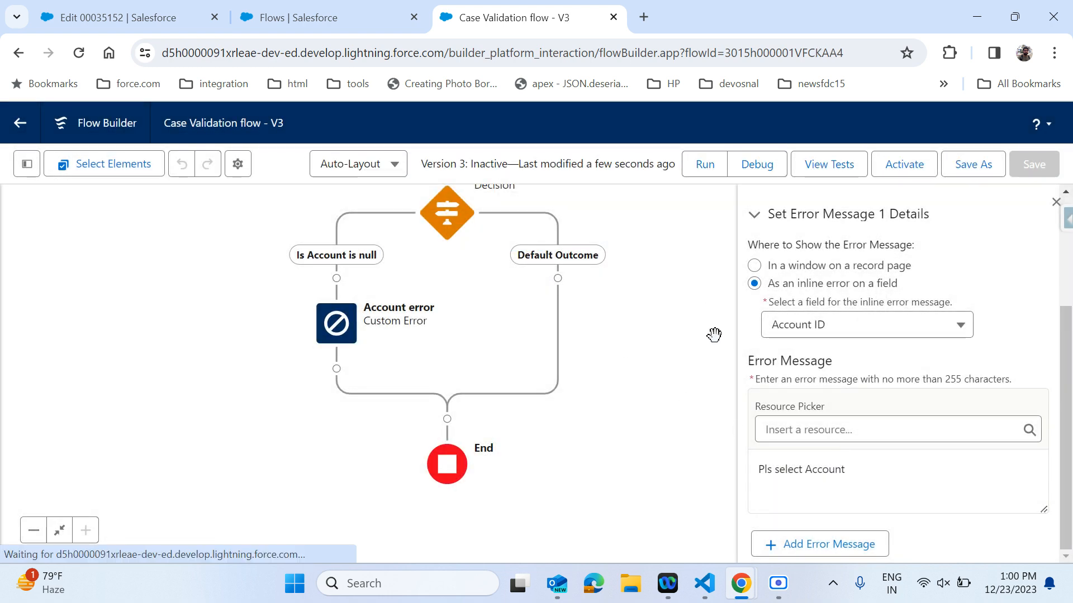
pyautogui.click(905, 167)
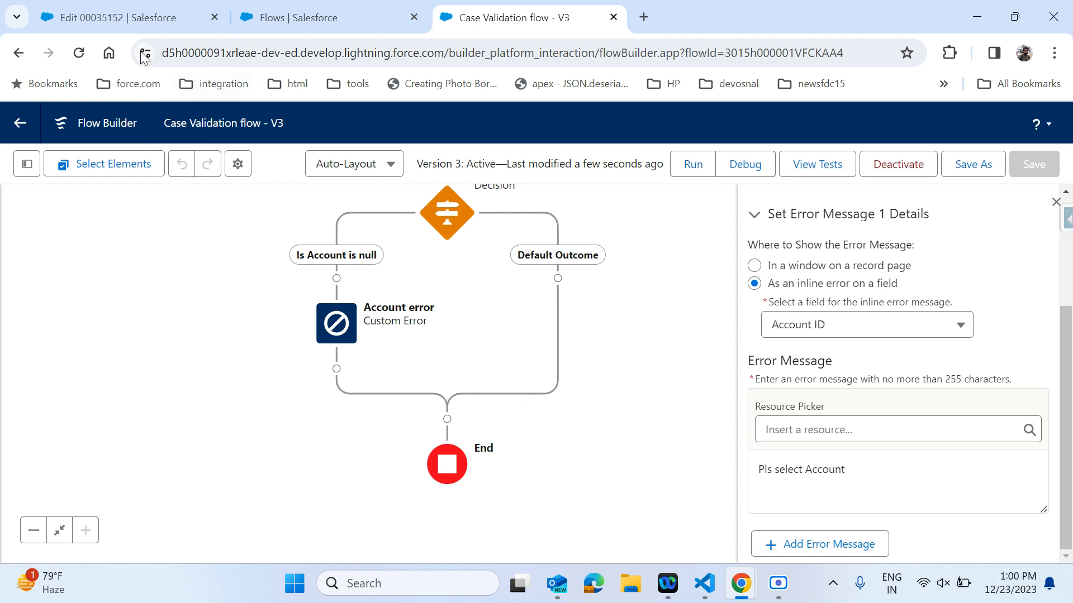
# Return to the case and cancel the open edit.
pyautogui.click(121, 22)
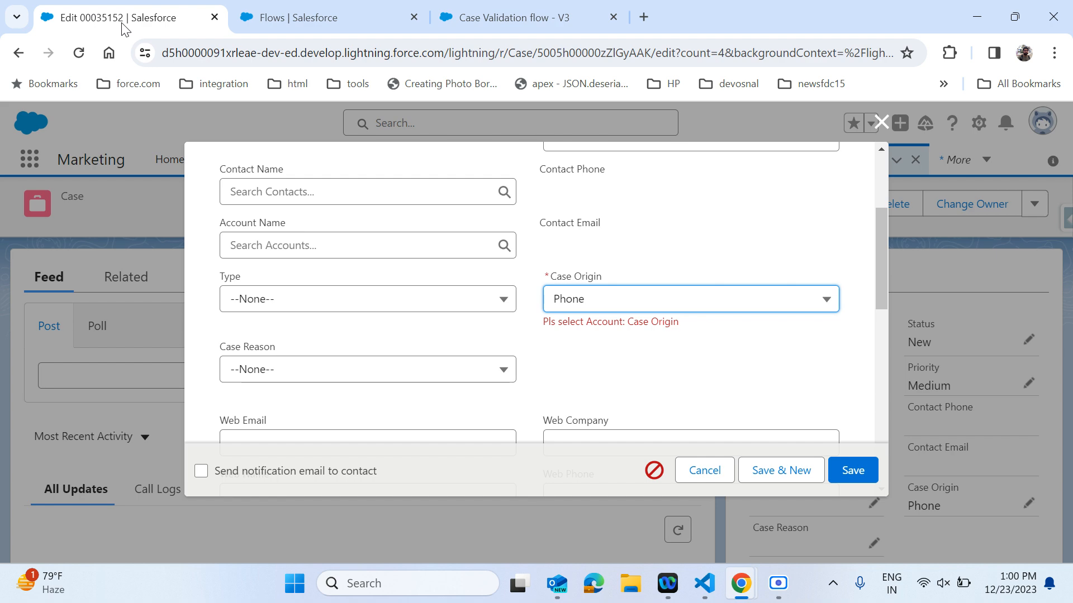
pyautogui.click(693, 472)
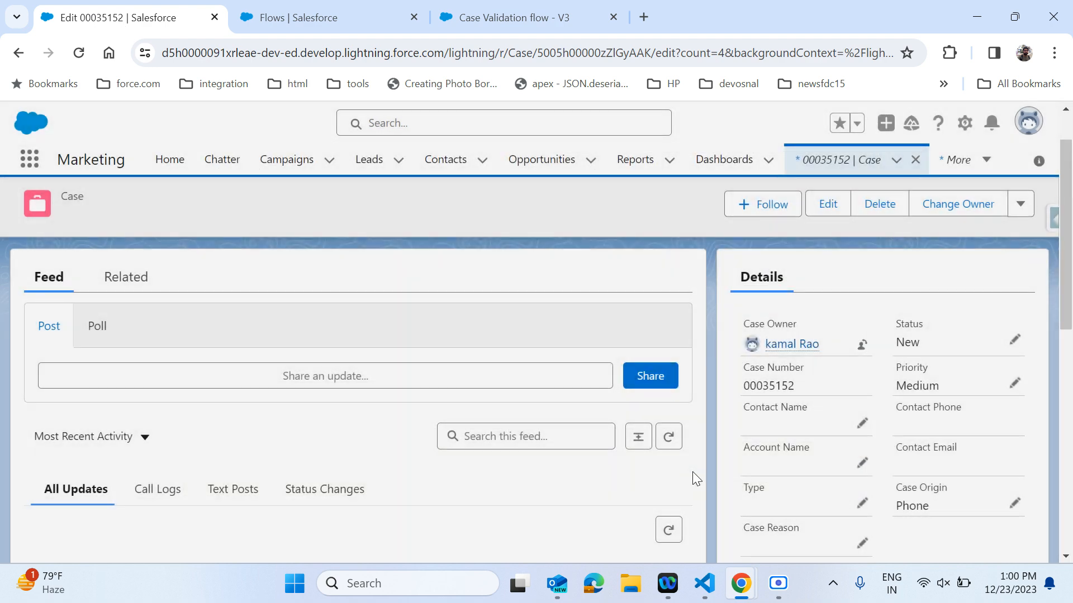